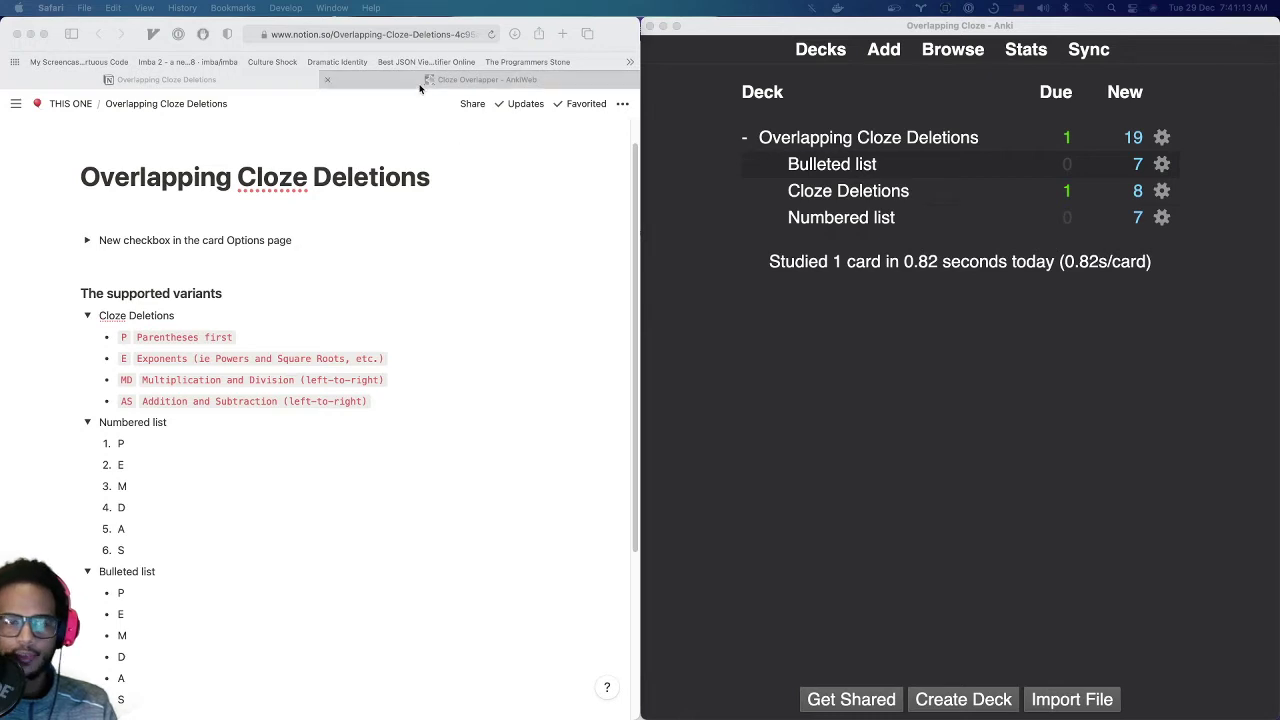
Read the Cloze Overlapper add-on page on AnkiWeb, covering its example sequences, background, screenshots and documentation sections
click(470, 80)
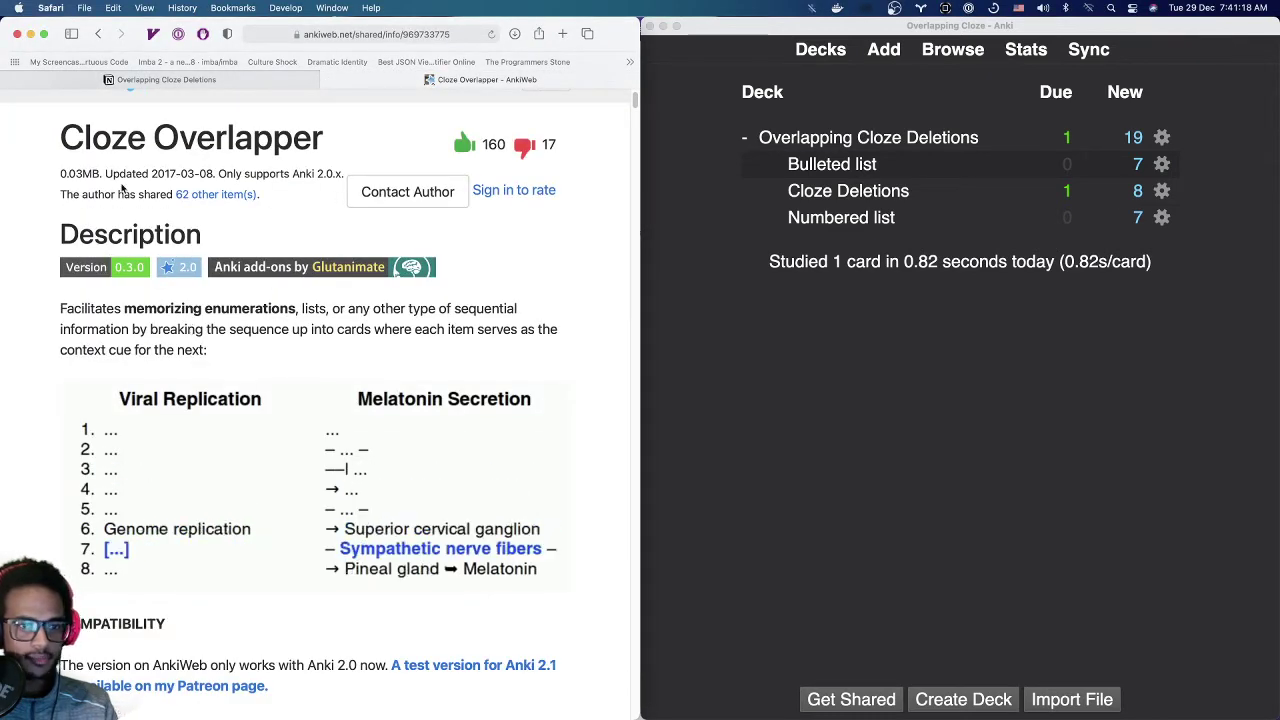
scroll(190, 330, up, 2)
scroll(172, 226, down, 4)
scroll(160, 240, down, 3)
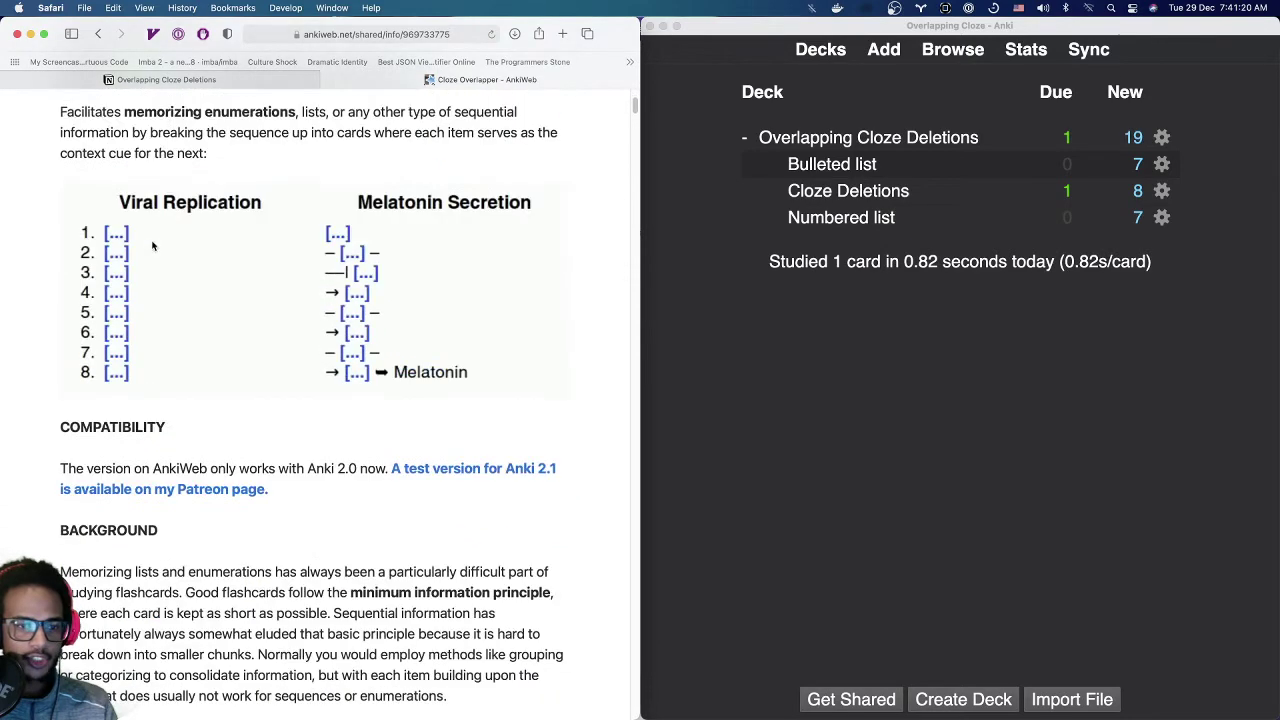
scroll(141, 281, down, 2)
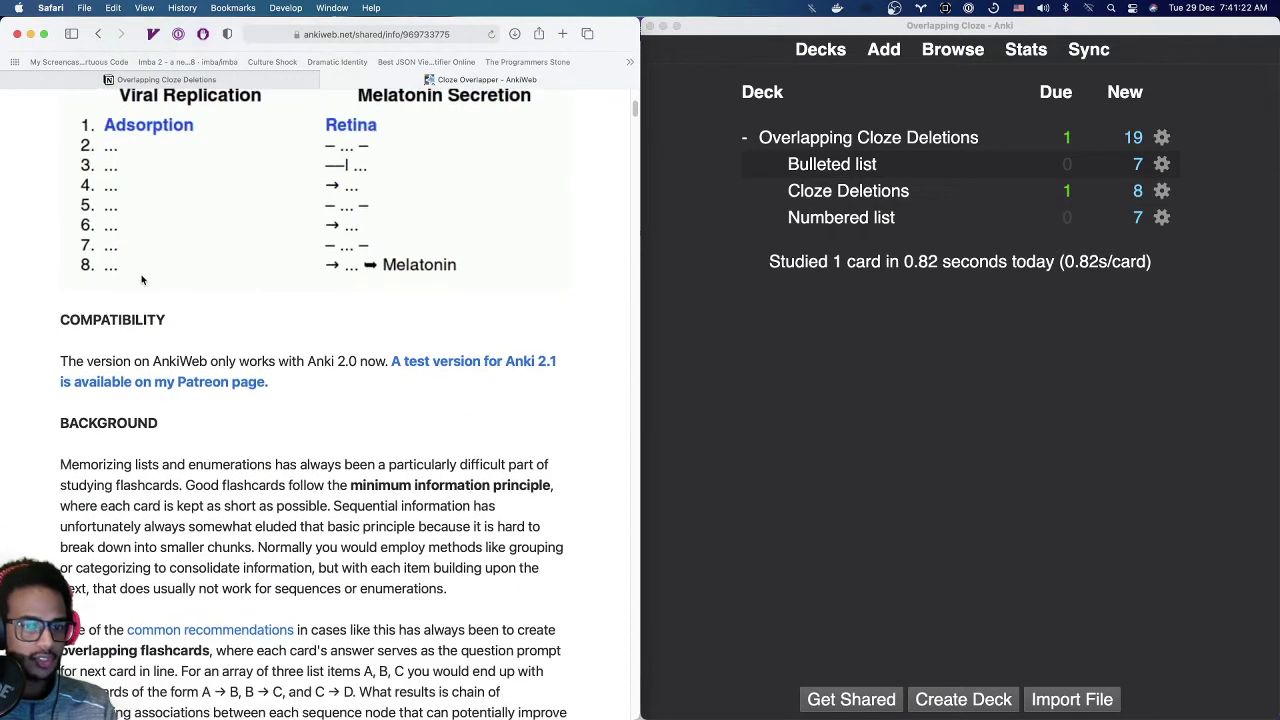
scroll(142, 278, down, 1)
scroll(143, 275, up, 2)
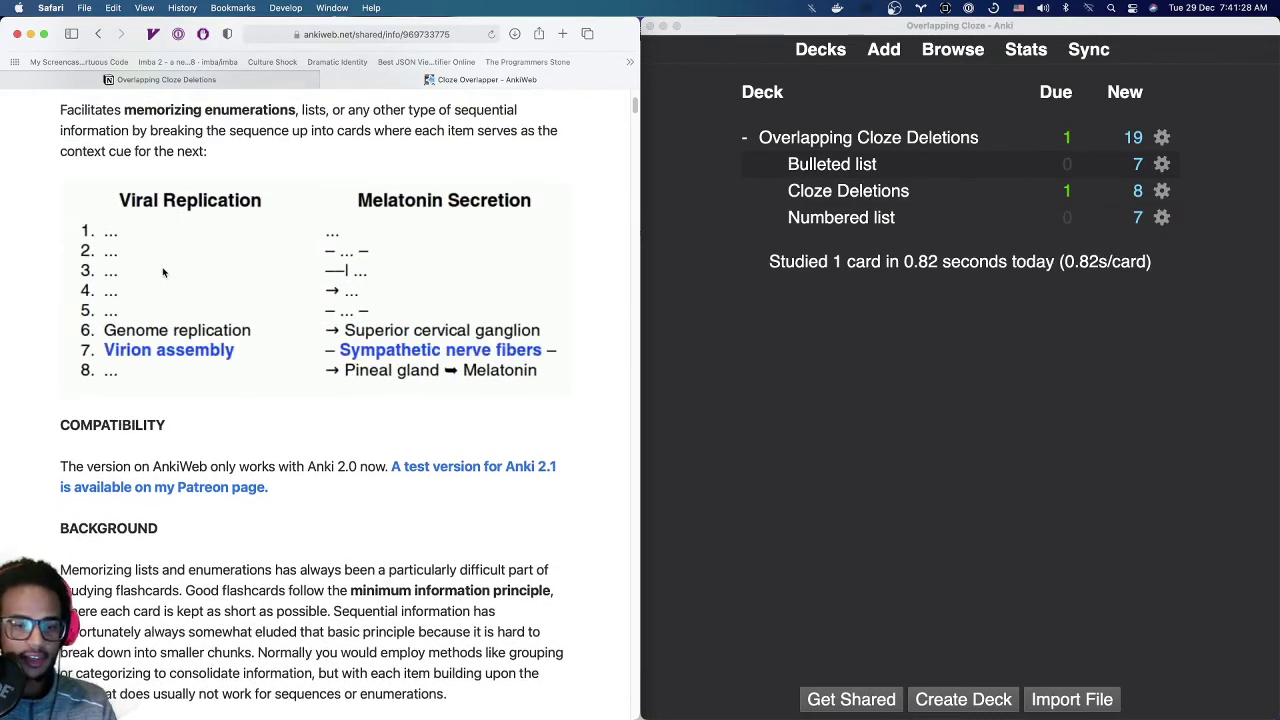
scroll(263, 336, down, 10)
scroll(263, 338, down, 15)
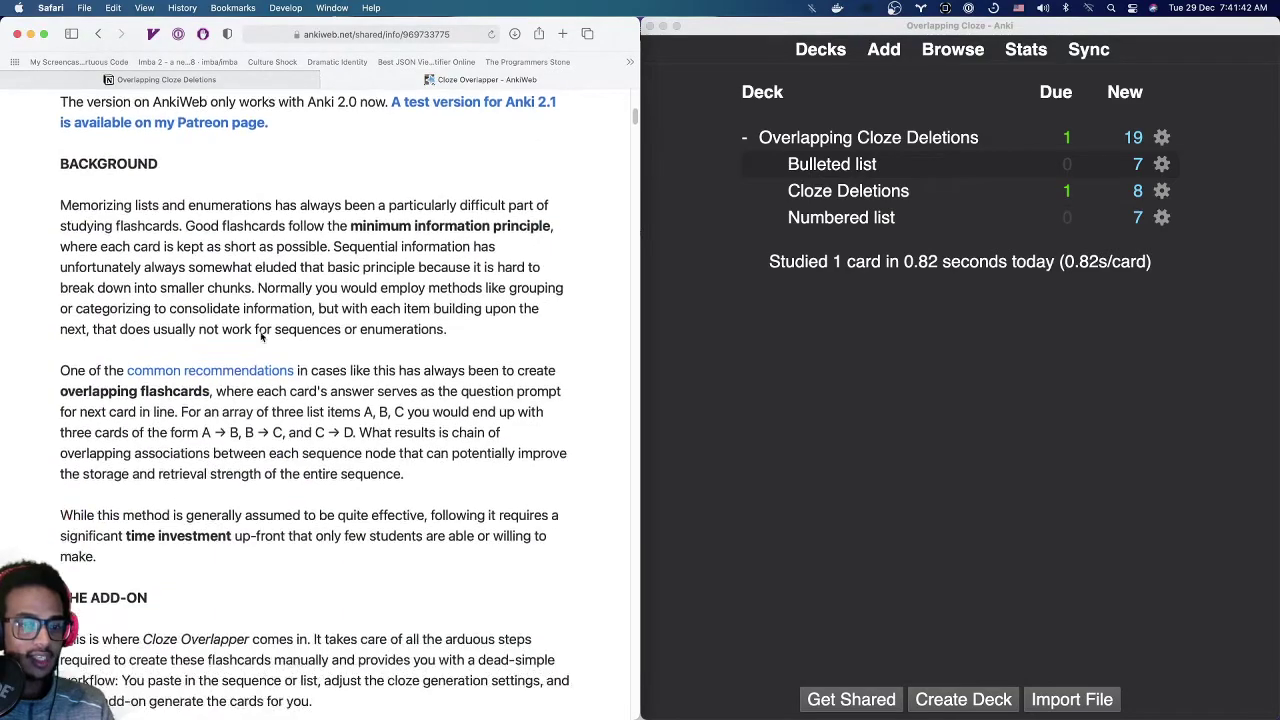
scroll(265, 377, down, 10)
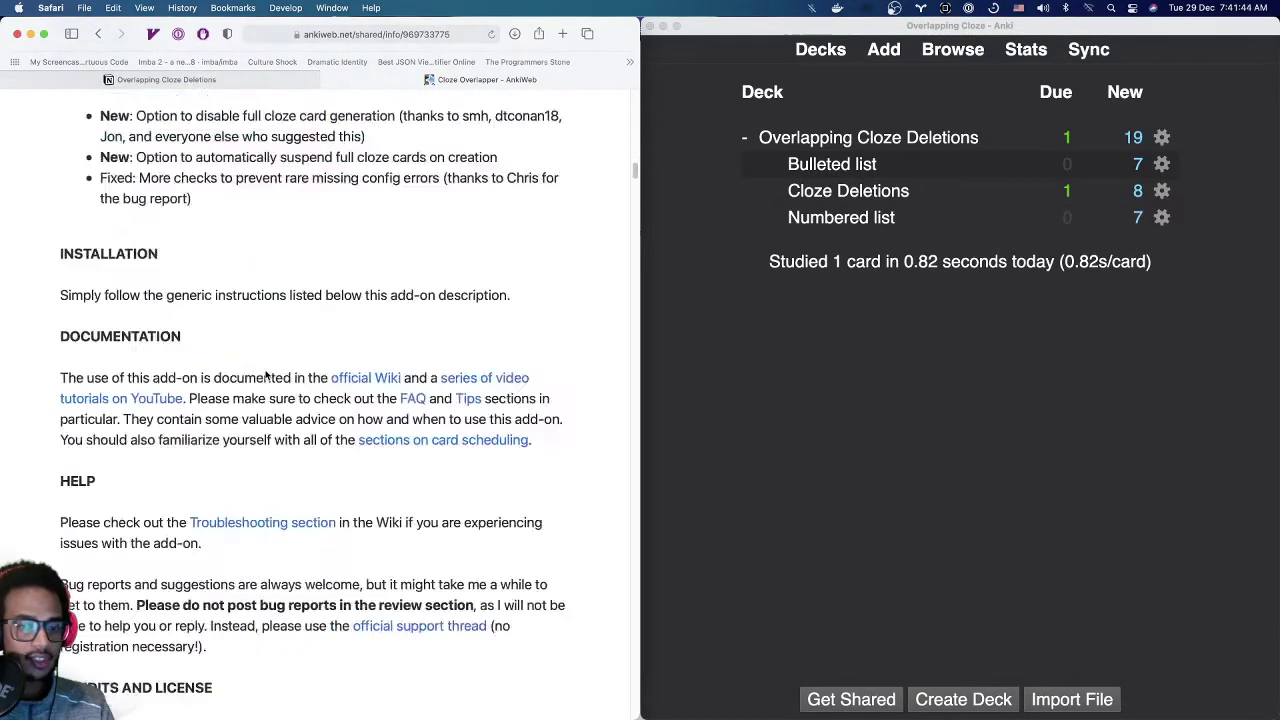
scroll(266, 374, up, 10)
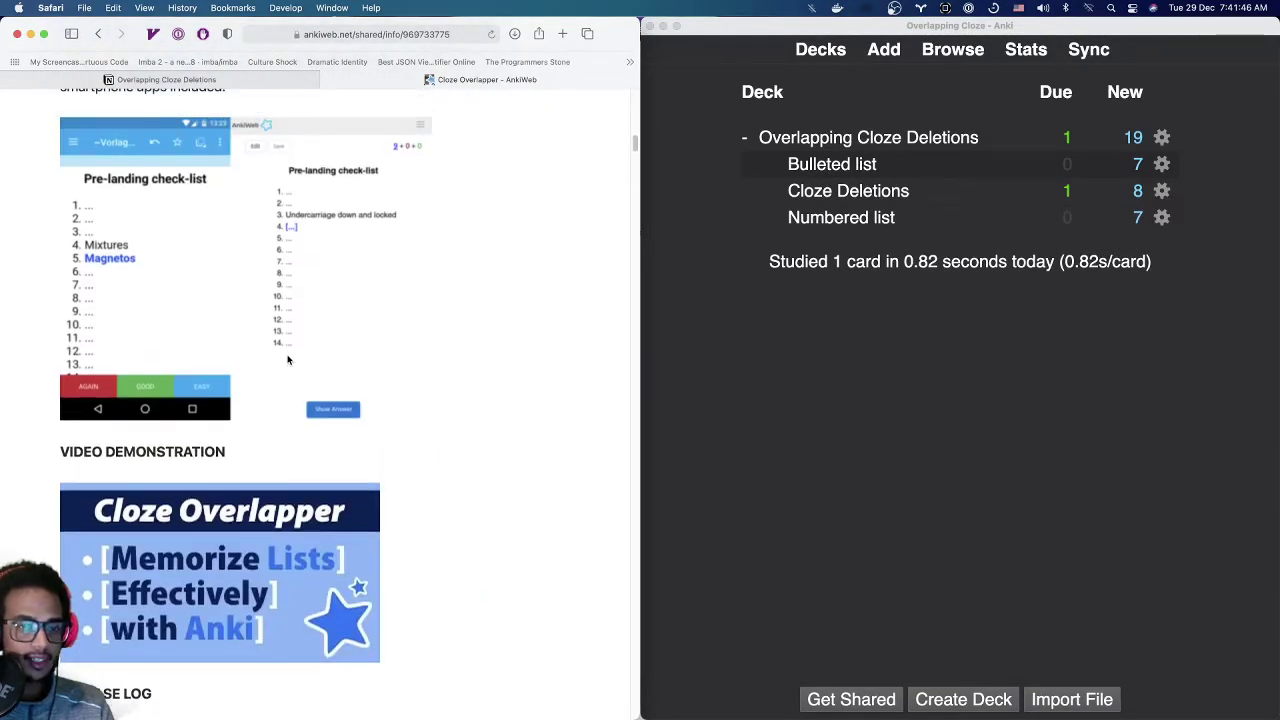
scroll(285, 360, up, 8)
Return to the Overlapping Cloze Deletions notes and review the new card option "Treat lists as overlapping cloze deletions" in its toggle
key(ctrl+shift+Tab)
scroll(284, 305, down, 1)
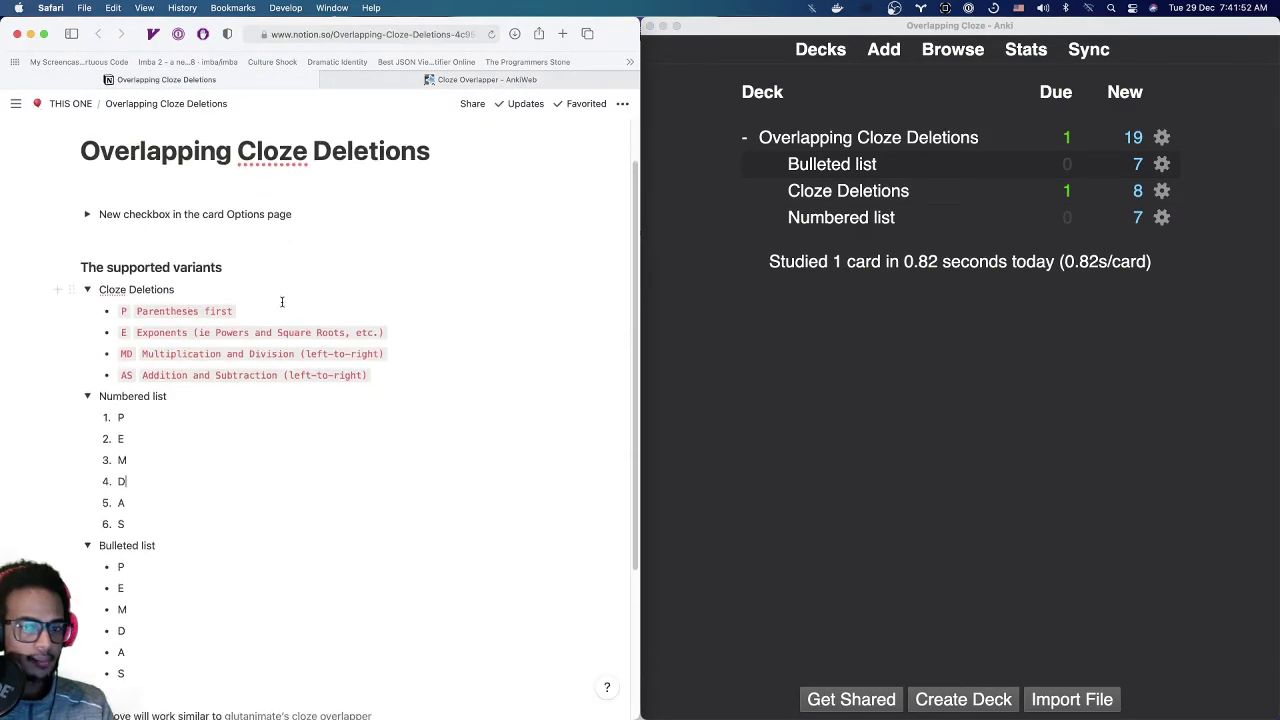
click(87, 211)
scroll(260, 320, down, 5)
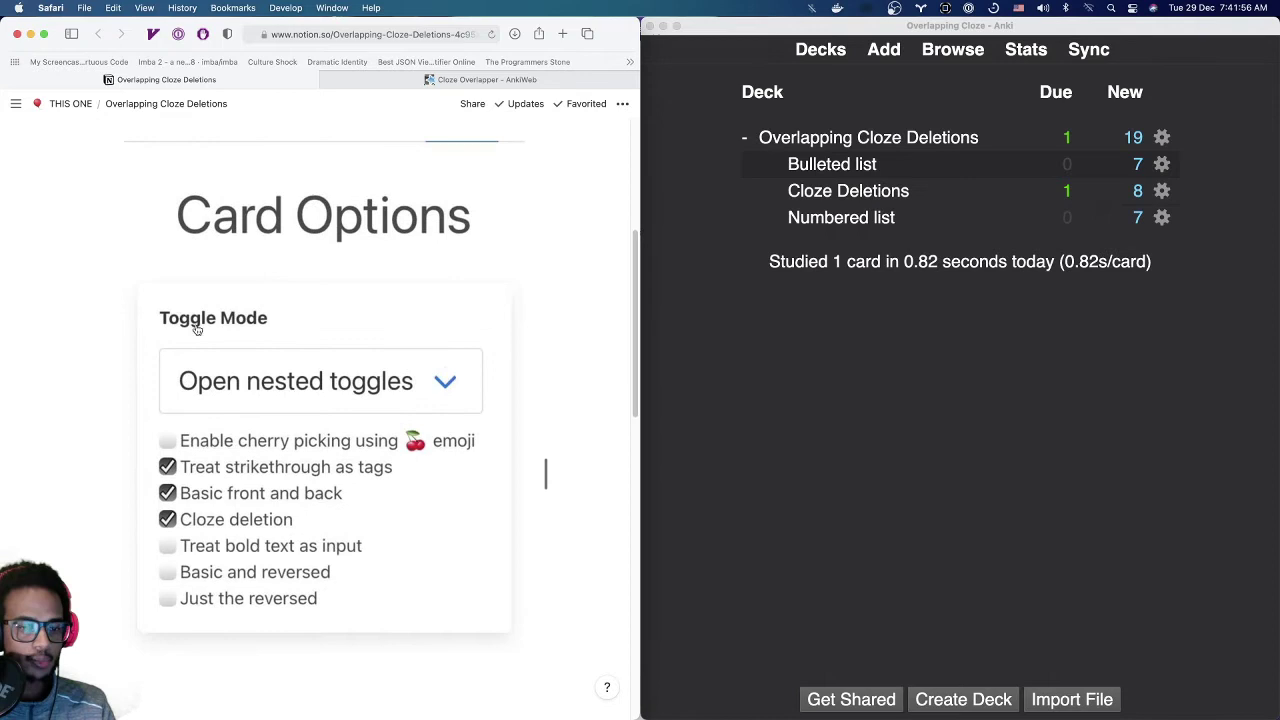
scroll(197, 329, up, 5)
triple_click(179, 252)
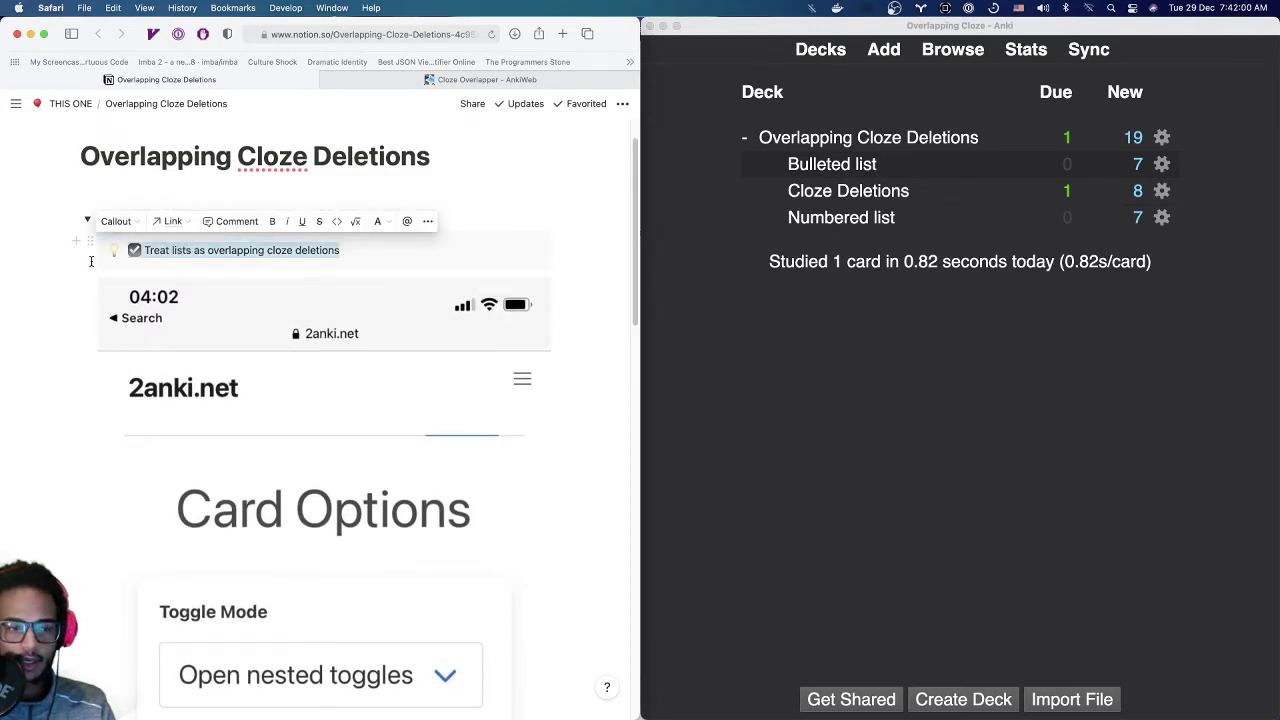
click(87, 221)
scroll(155, 313, down, 1)
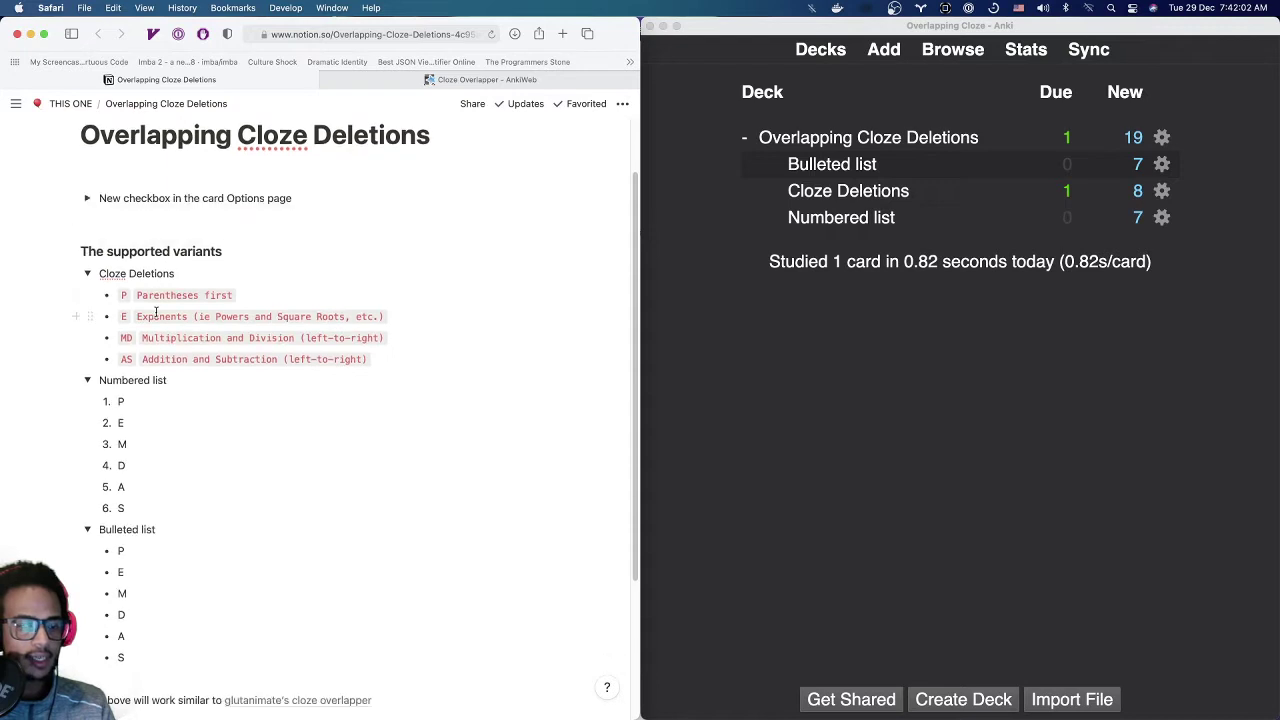
Examine the Cloze Deletions example list under the supported variants, especially the "P Parentheses first" item
scroll(156, 316, down, 2)
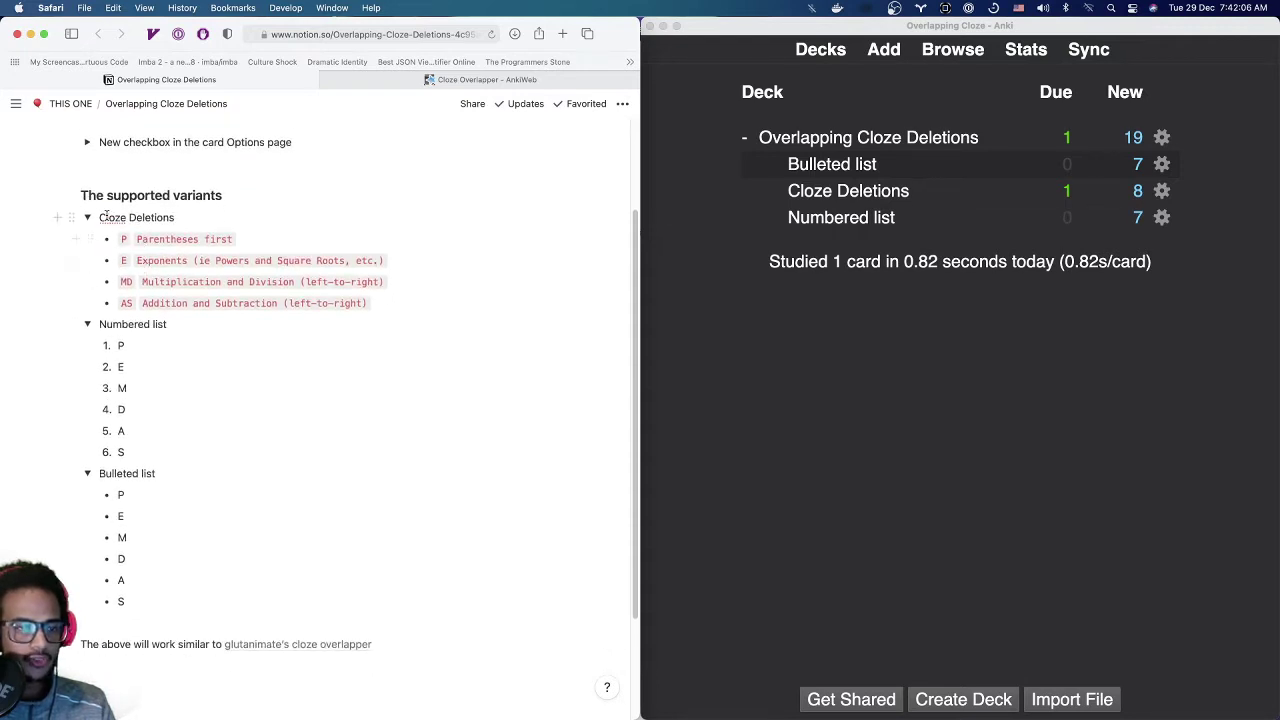
drag(424, 303, 132, 238)
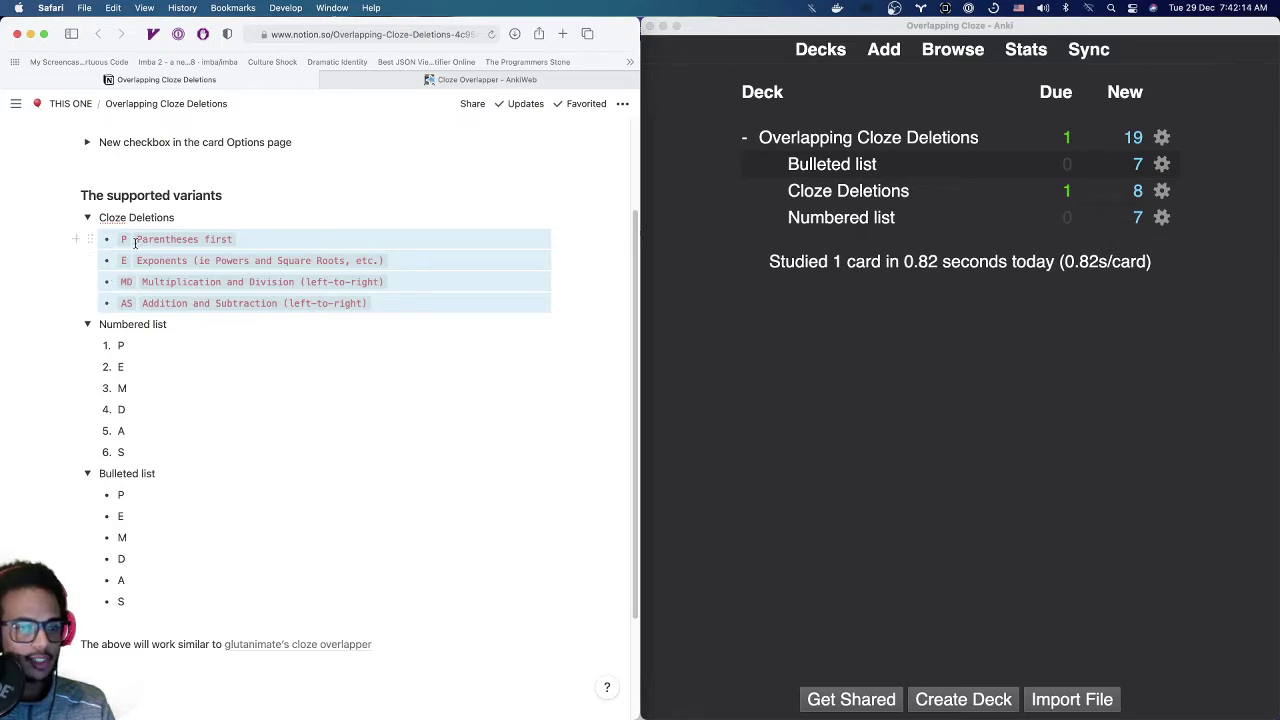
click(177, 261)
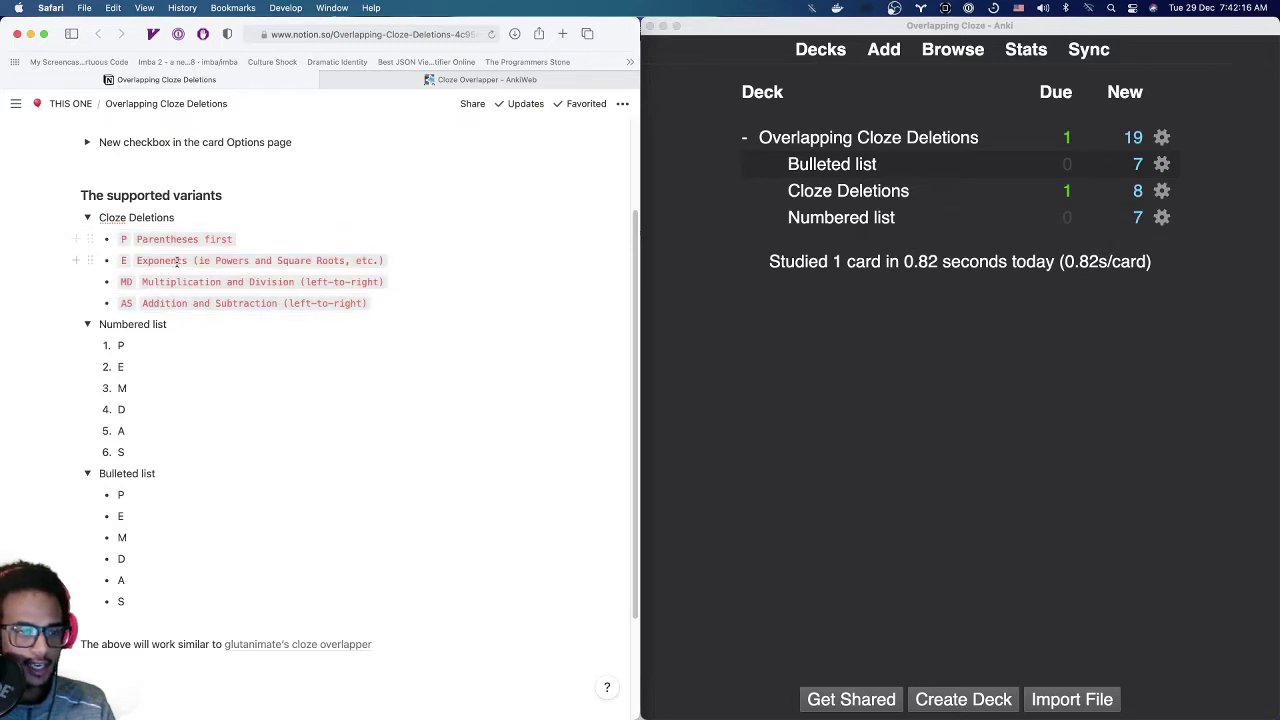
click(120, 239)
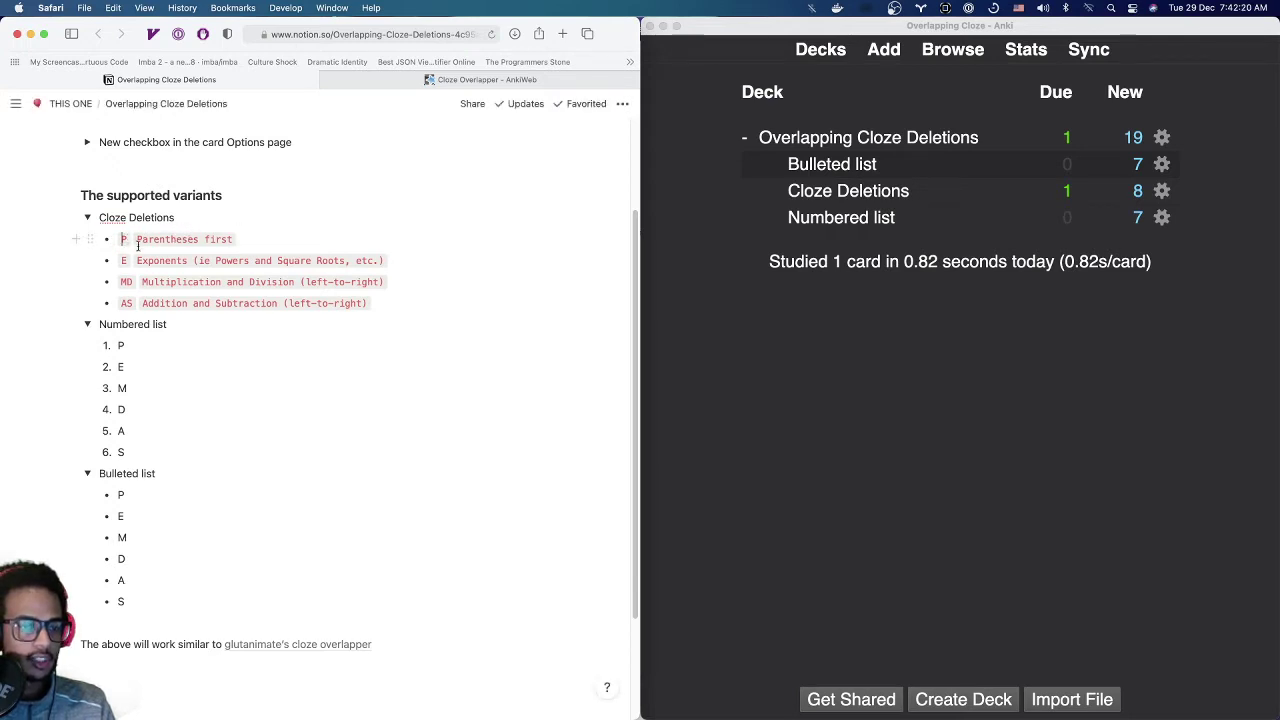
click(277, 238)
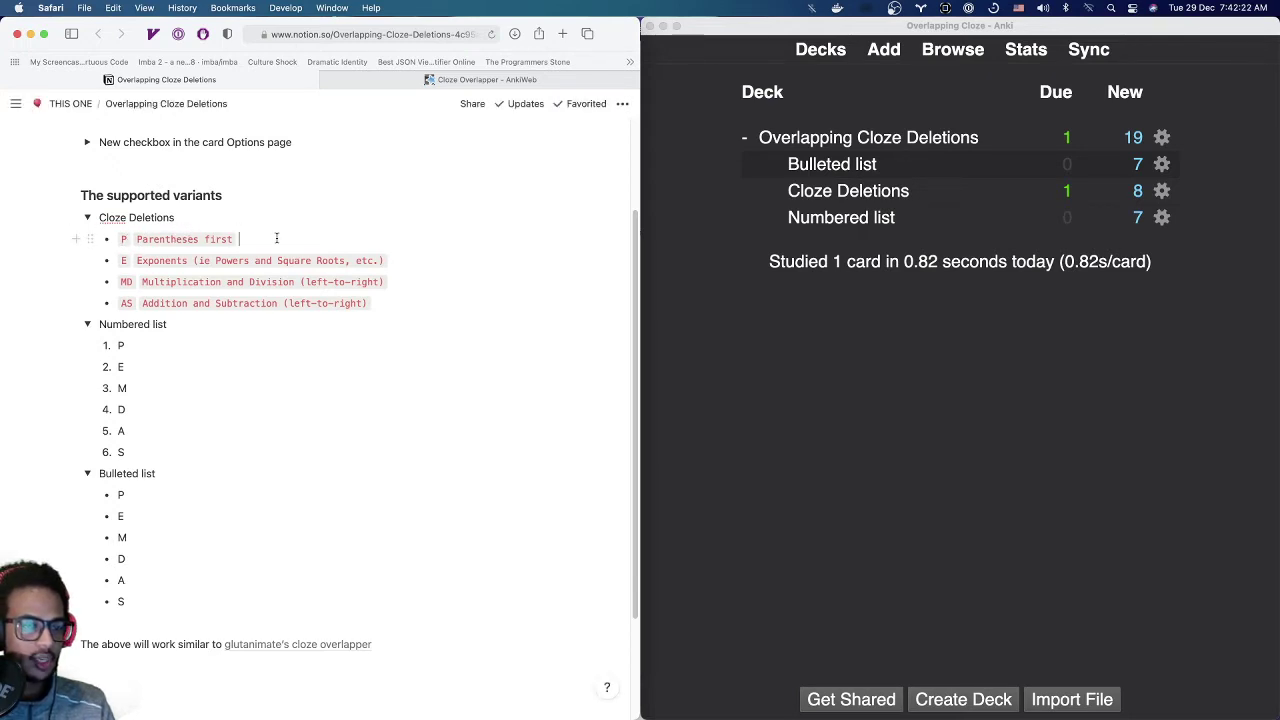
drag(233, 241, 122, 239)
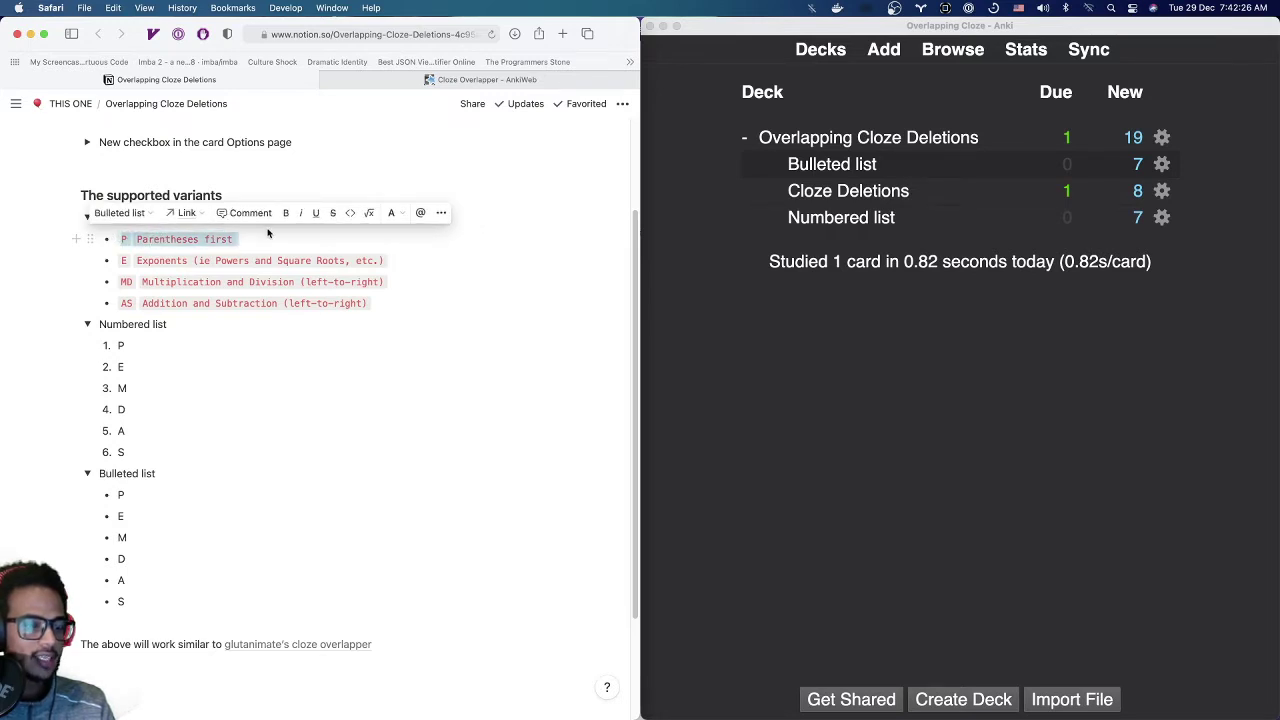
Switch to Anki, start studying the Cloze Deletions subdeck and show the answer of its first card
click(770, 350)
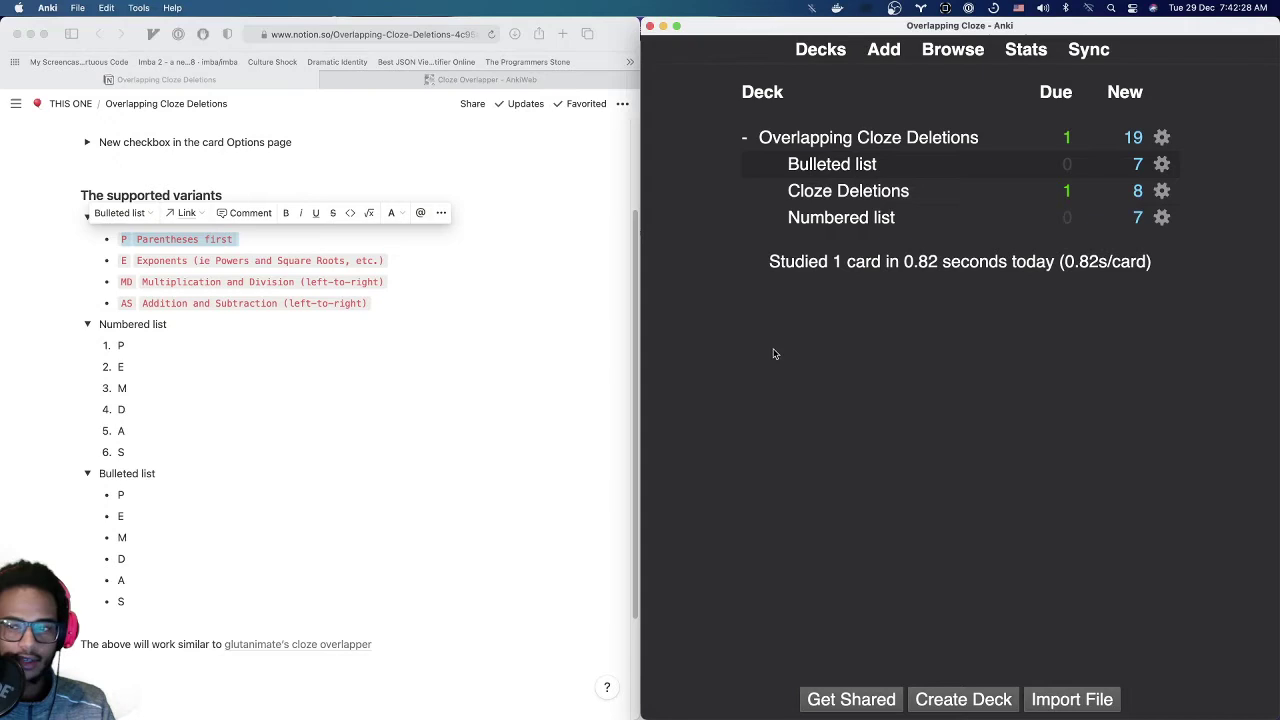
click(817, 198)
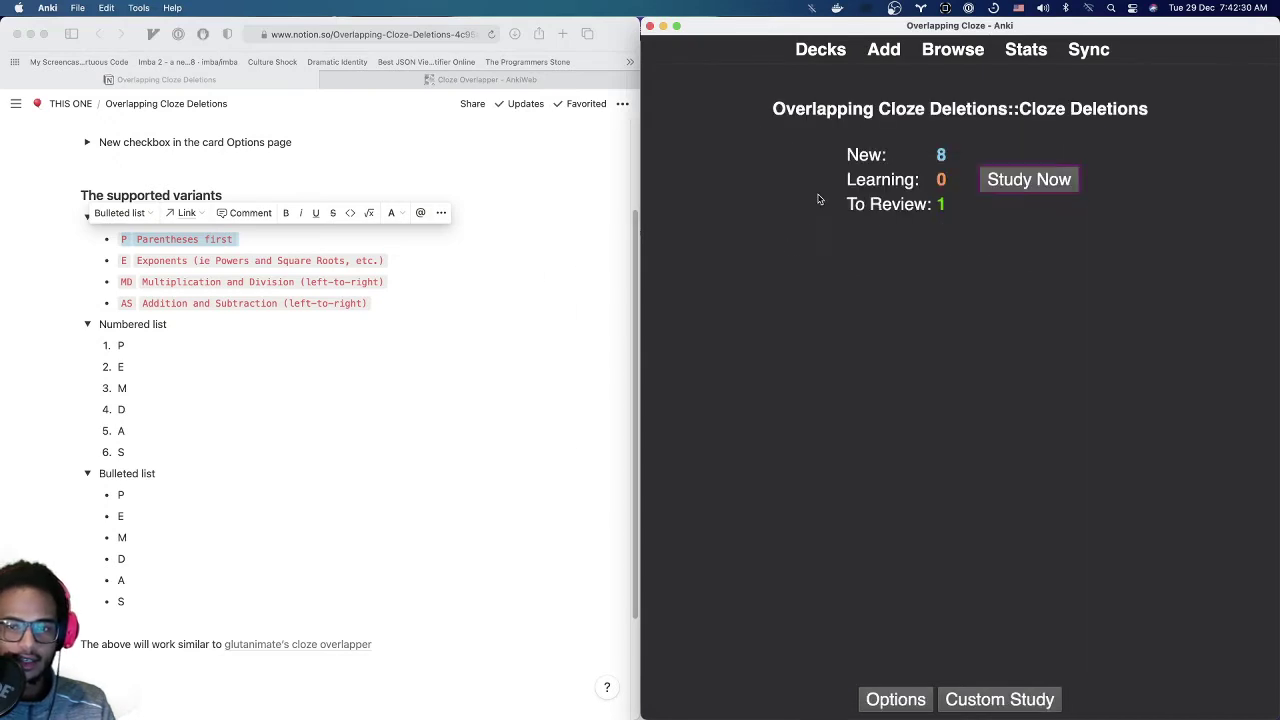
click(497, 293)
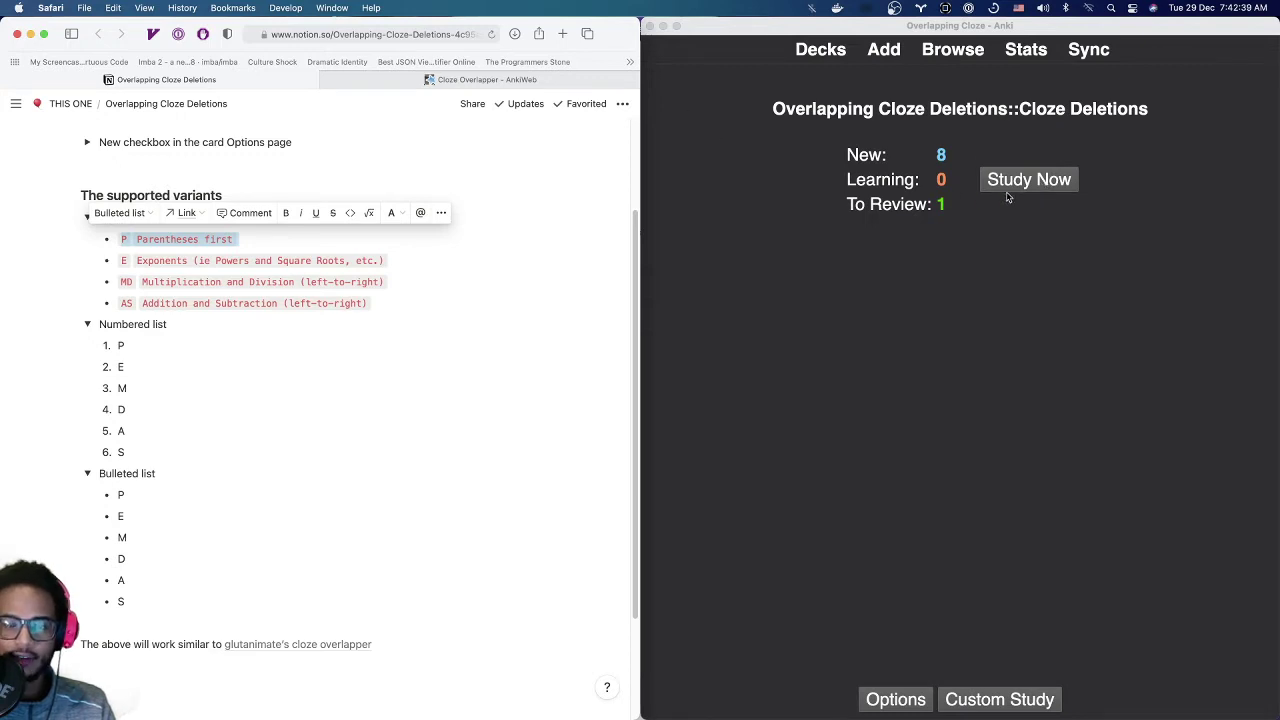
click(133, 242)
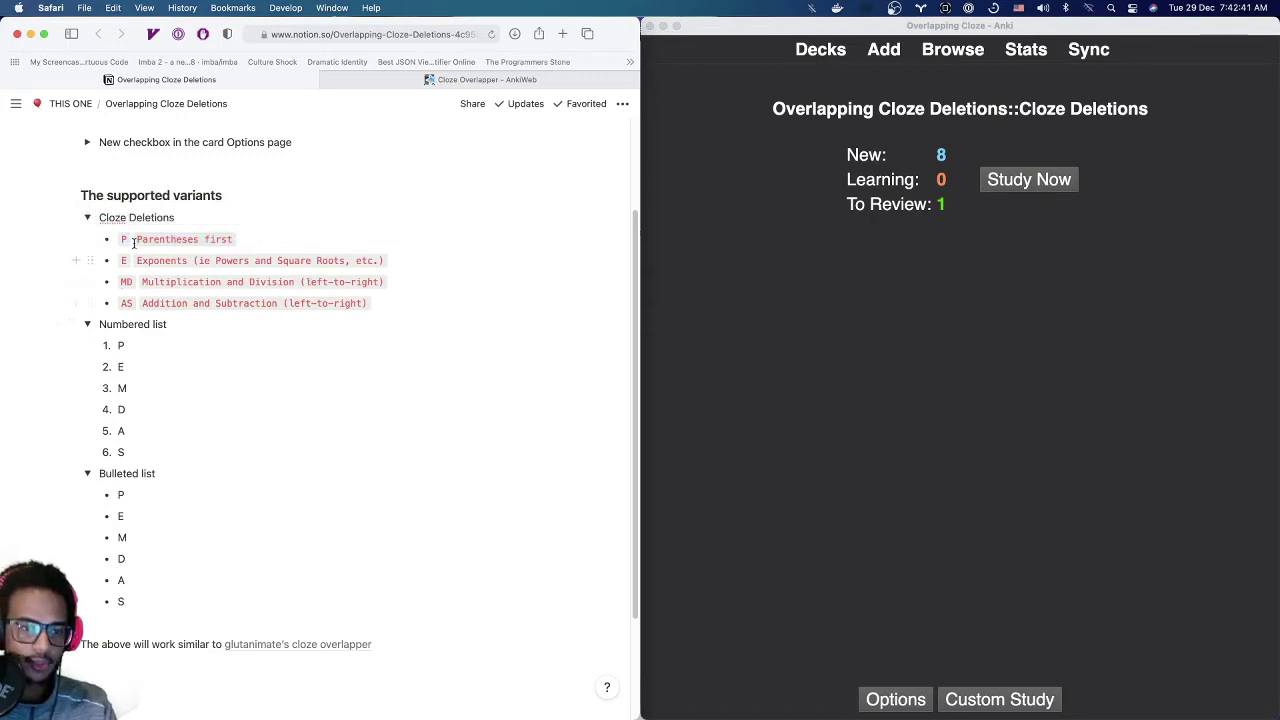
key(Down)
key(Down)
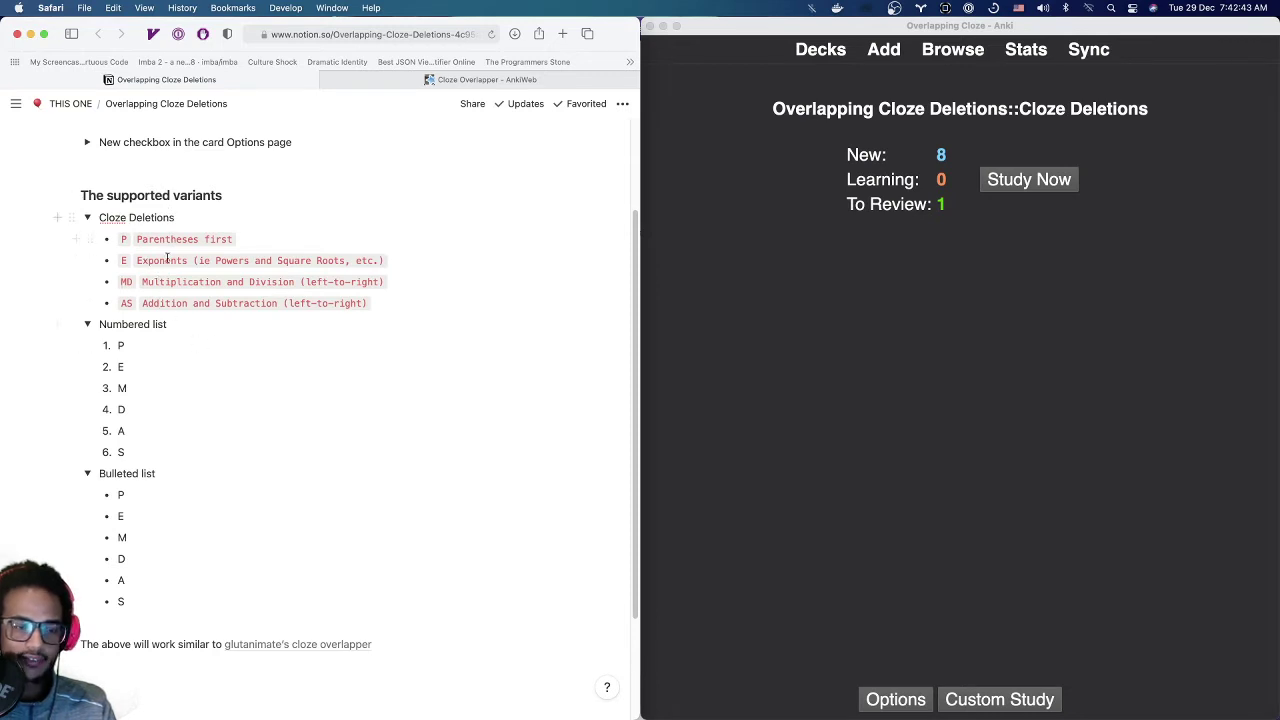
click(1001, 187)
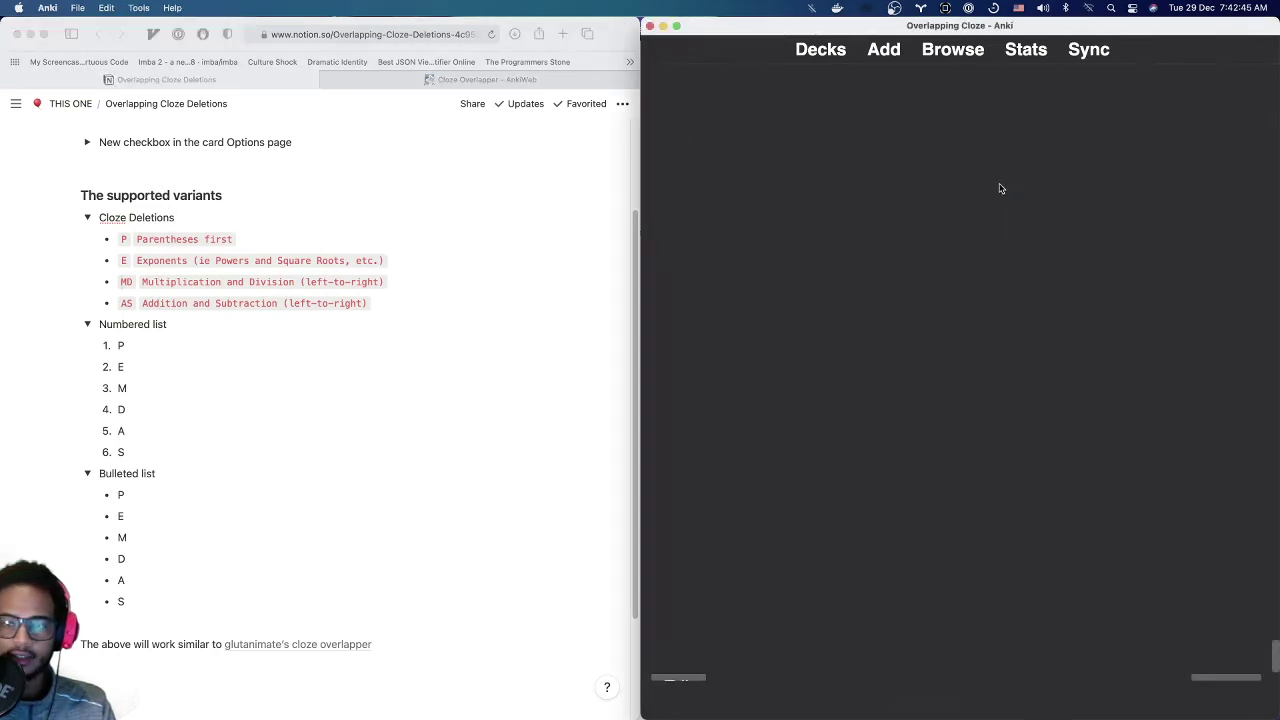
key(space)
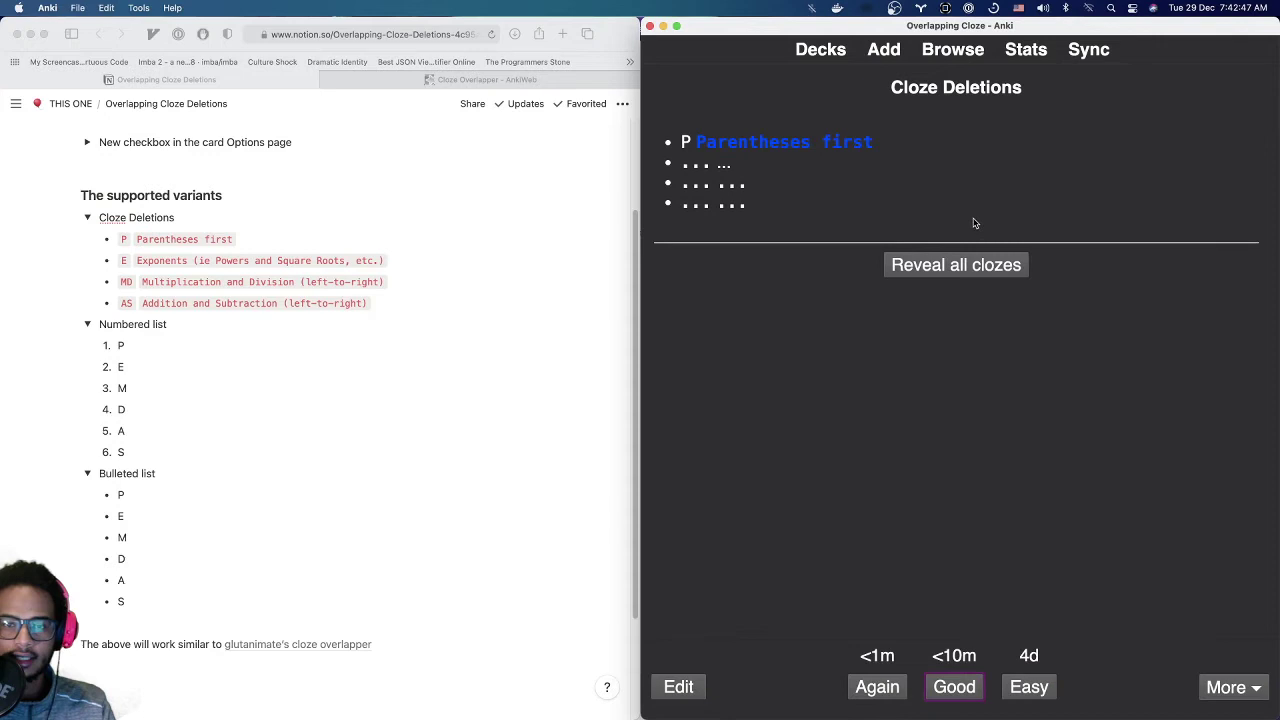
double_click(685, 143)
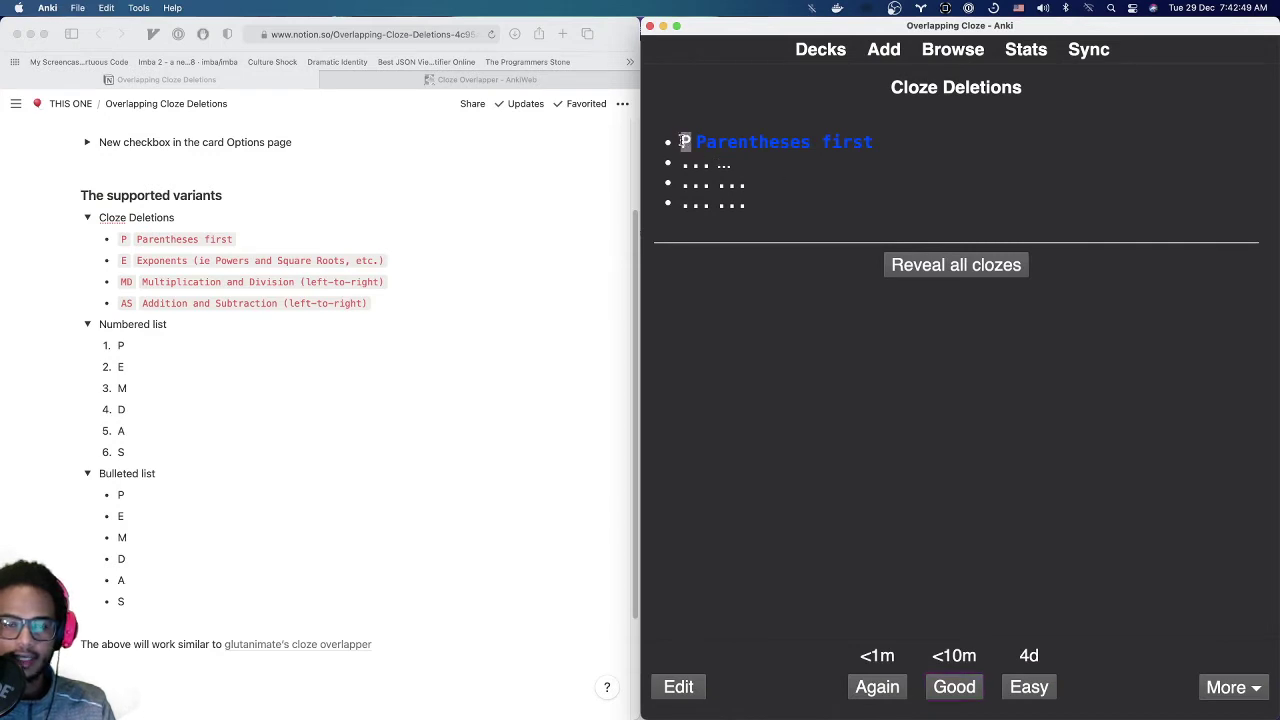
drag(695, 141, 706, 140)
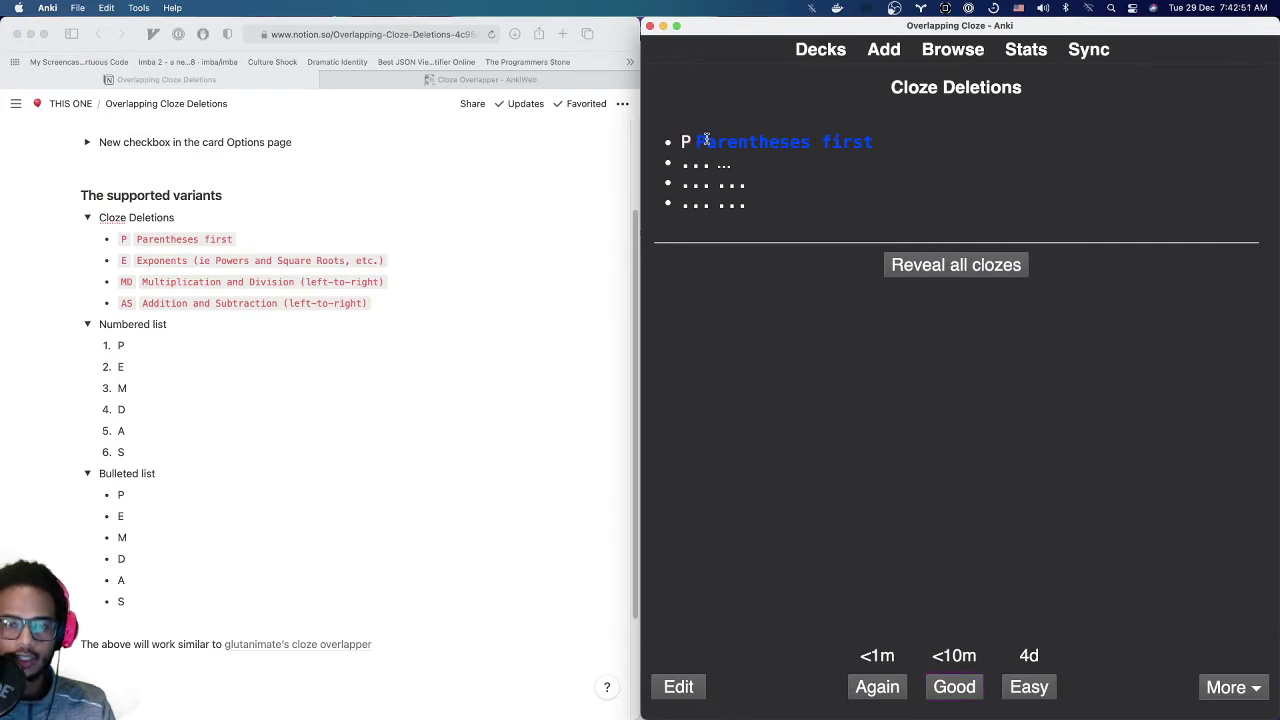
double_click(706, 141)
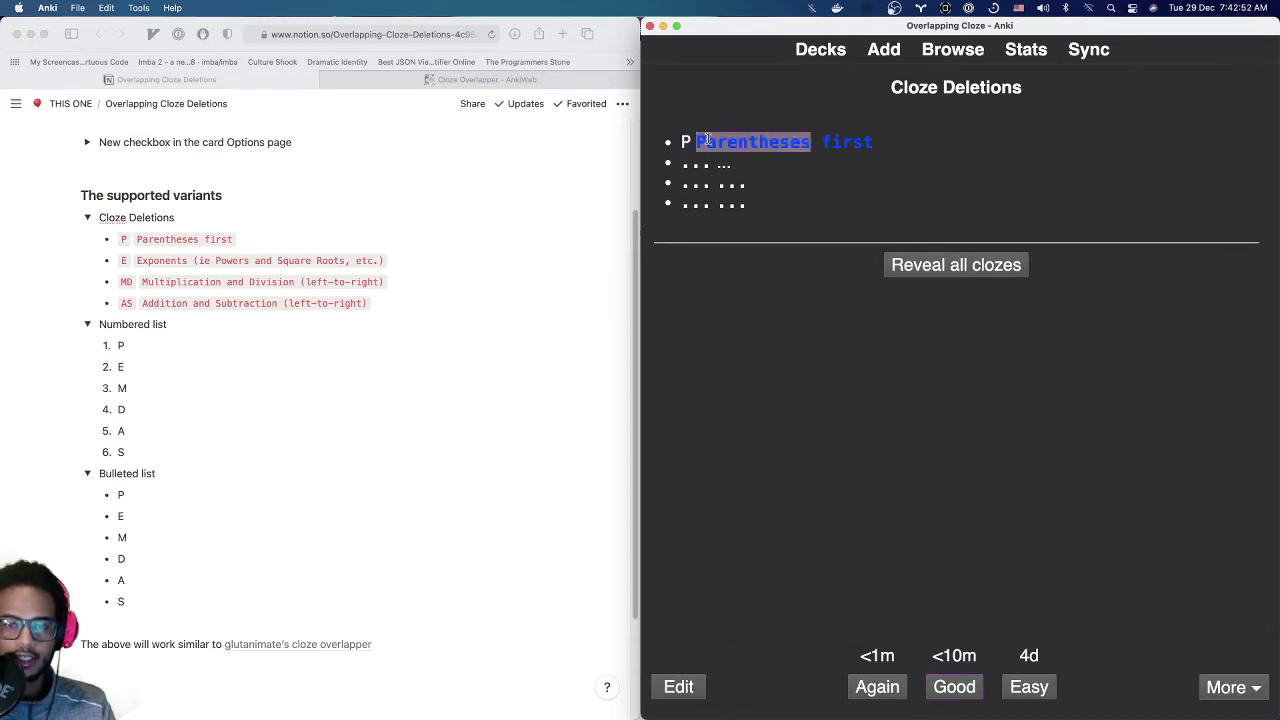
Preview the front and back of the first Cloze Deletions card in Anki's card browser, then return to the study card
click(950, 49)
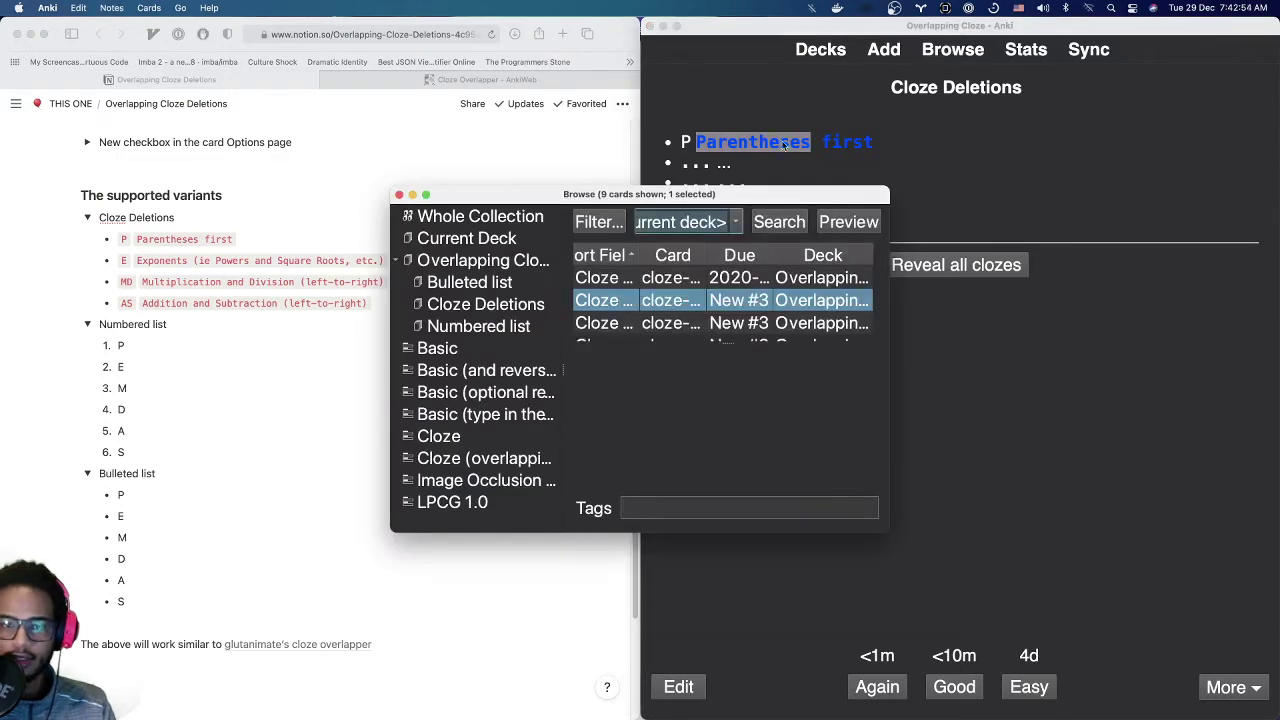
click(425, 195)
click(101, 98)
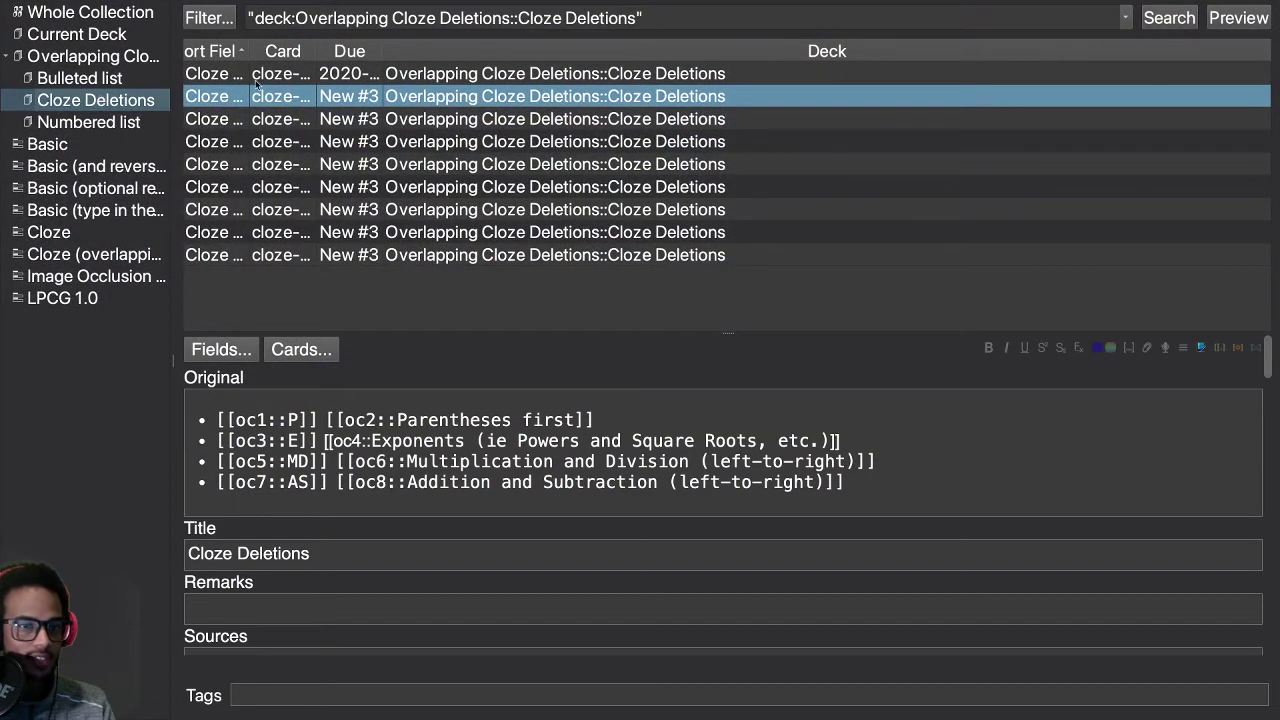
click(1247, 14)
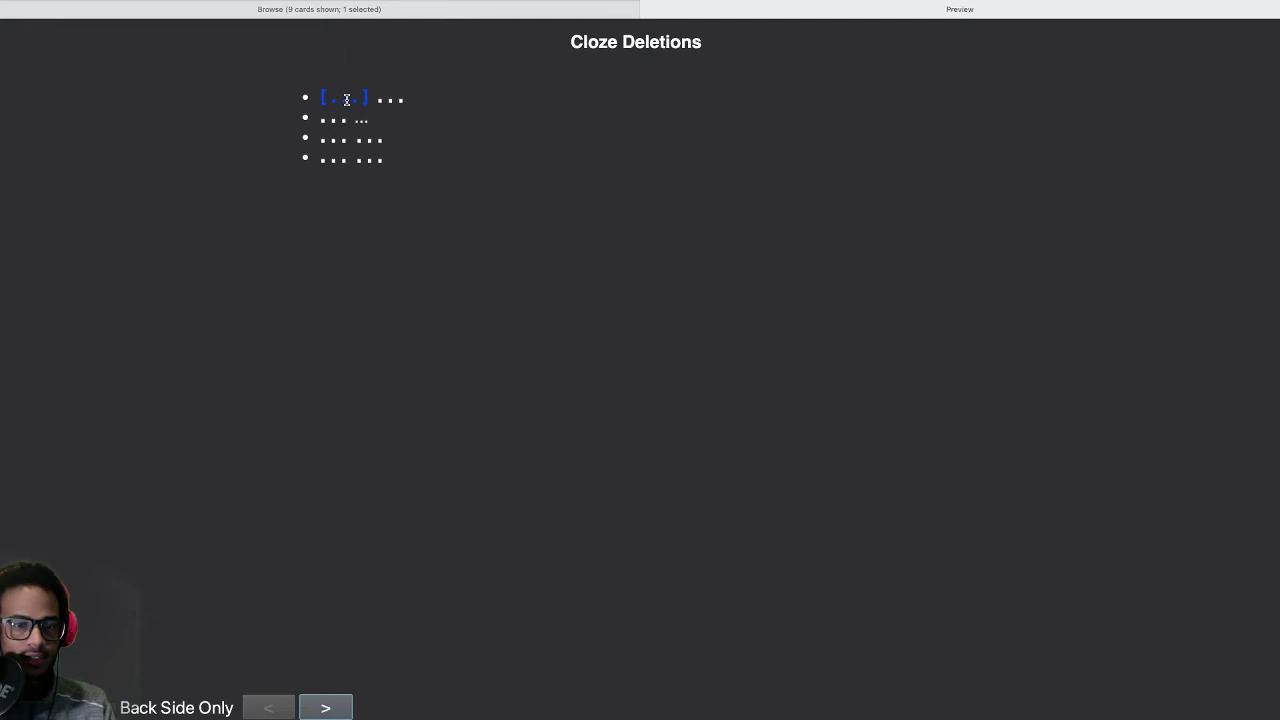
key(Right)
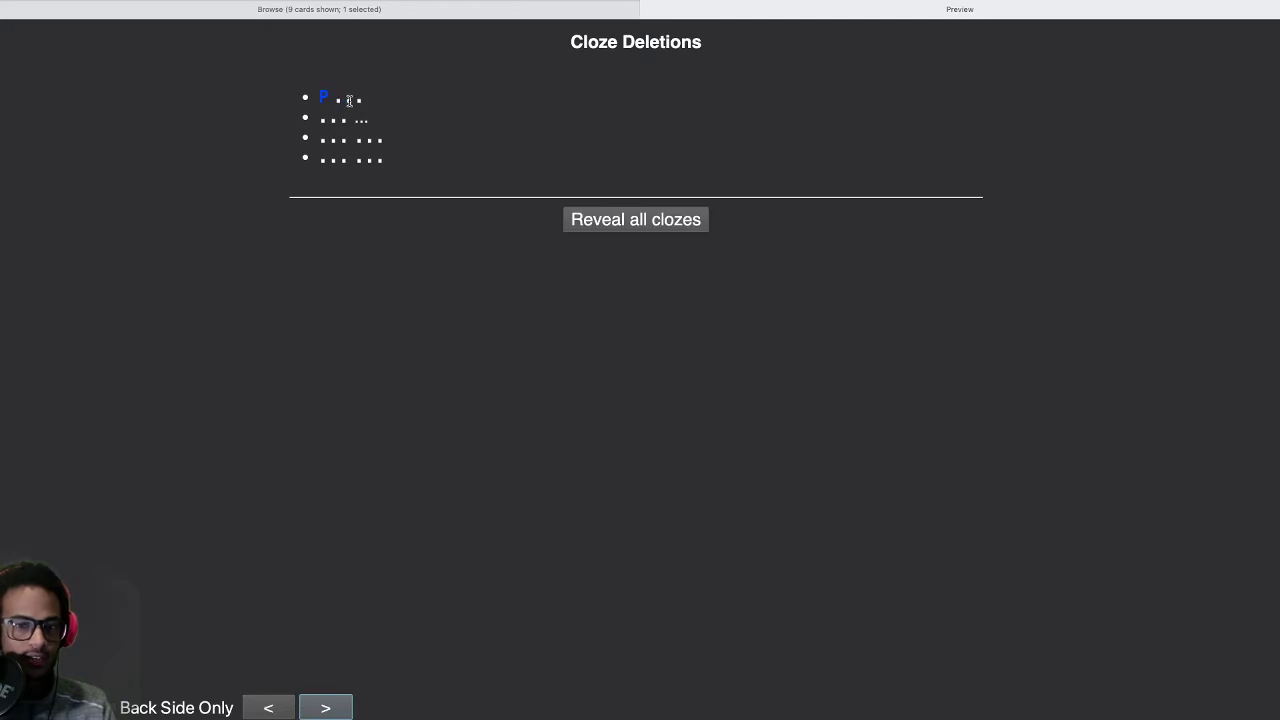
key(Escape)
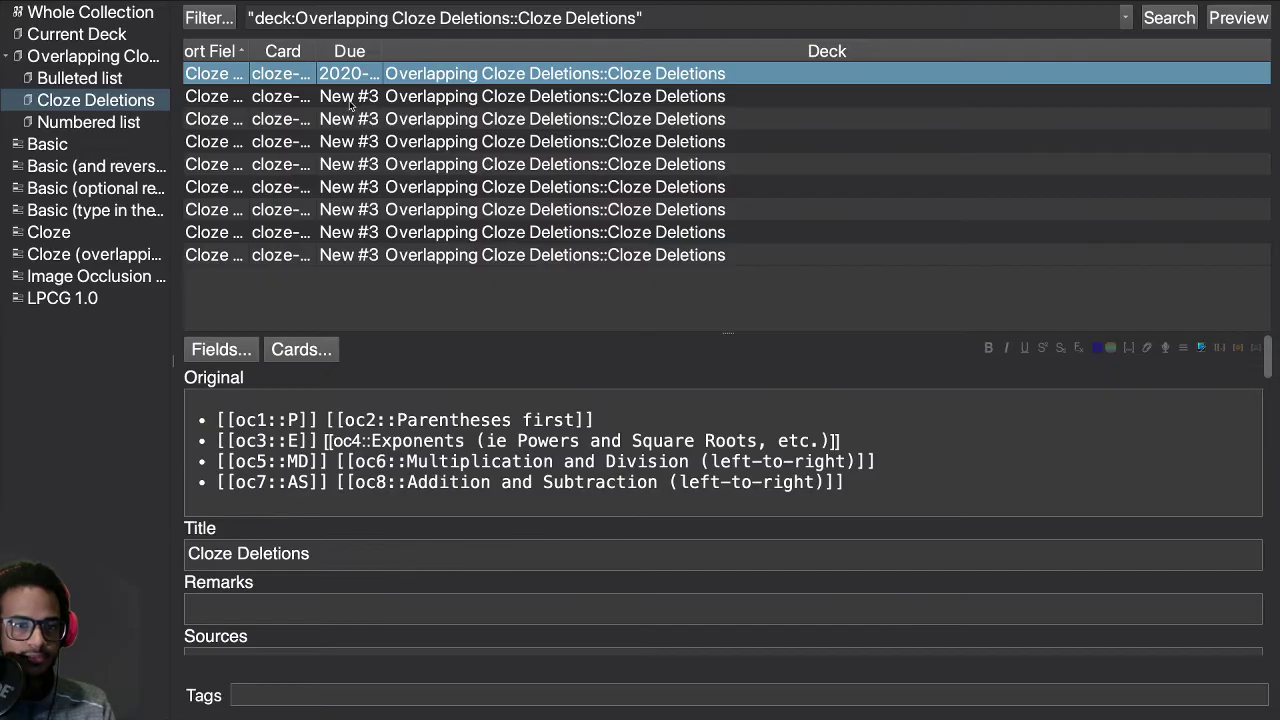
key(Escape)
click(882, 230)
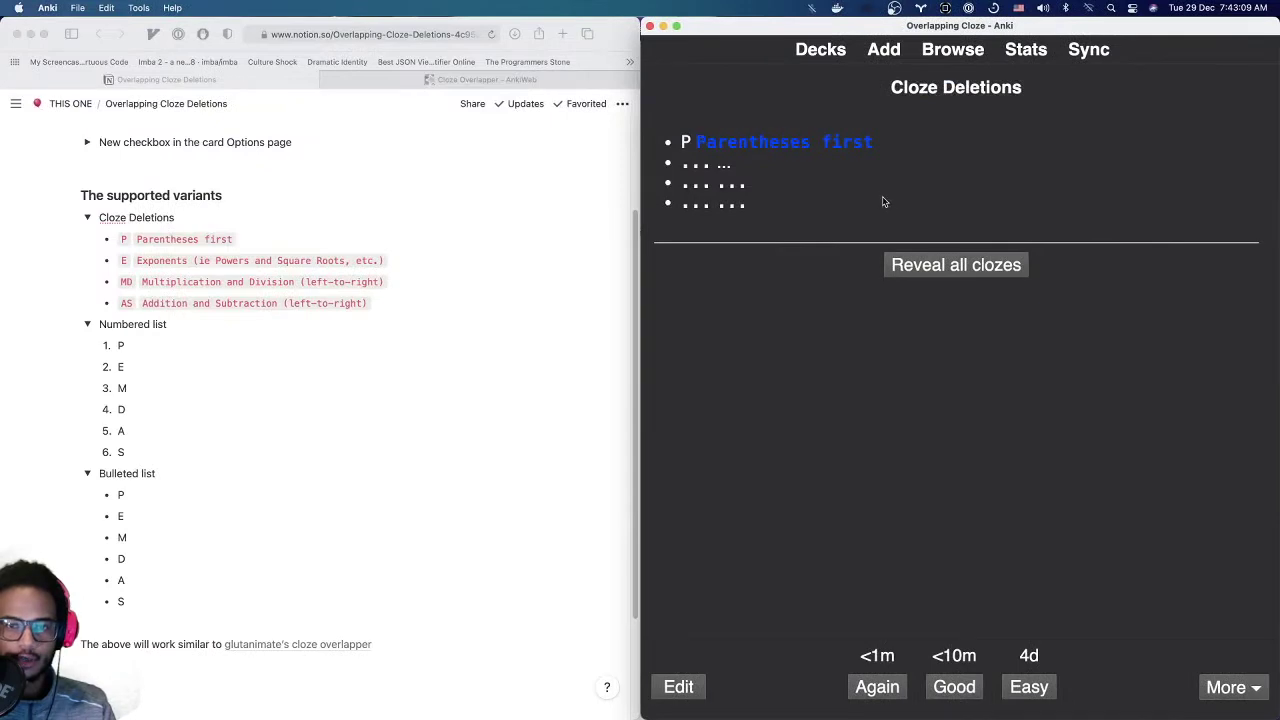
drag(697, 141, 862, 158)
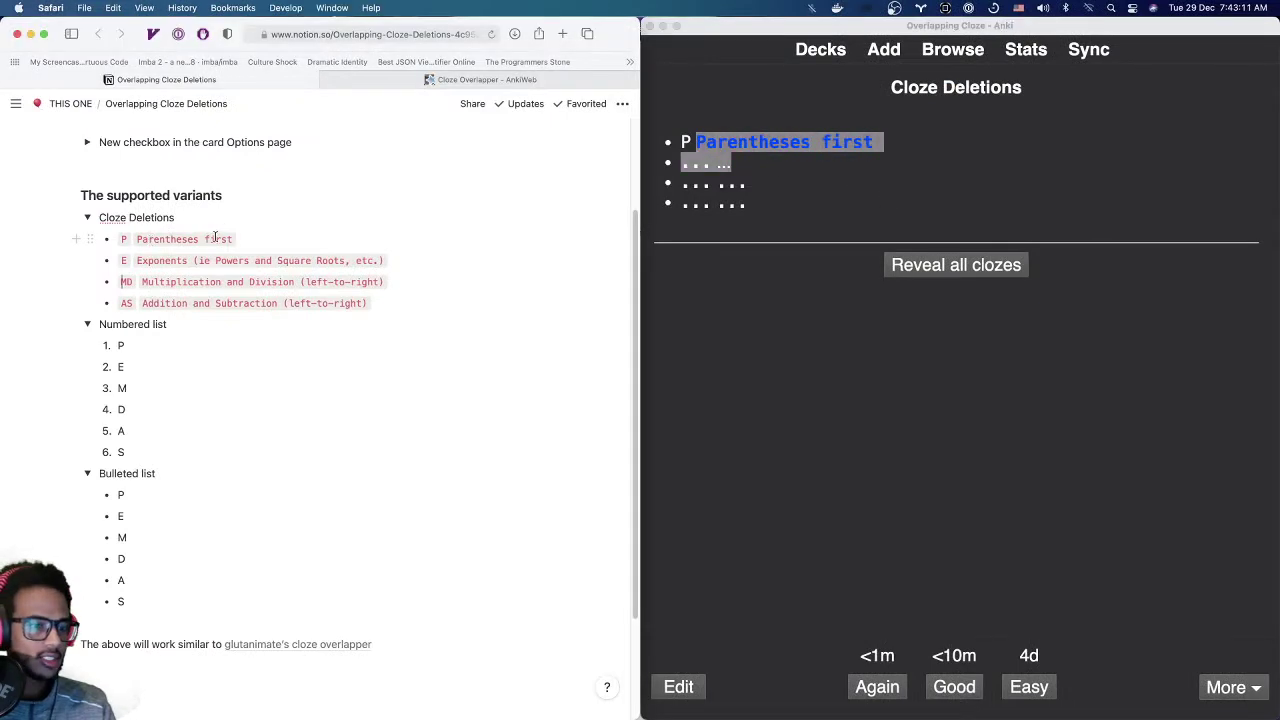
click(910, 228)
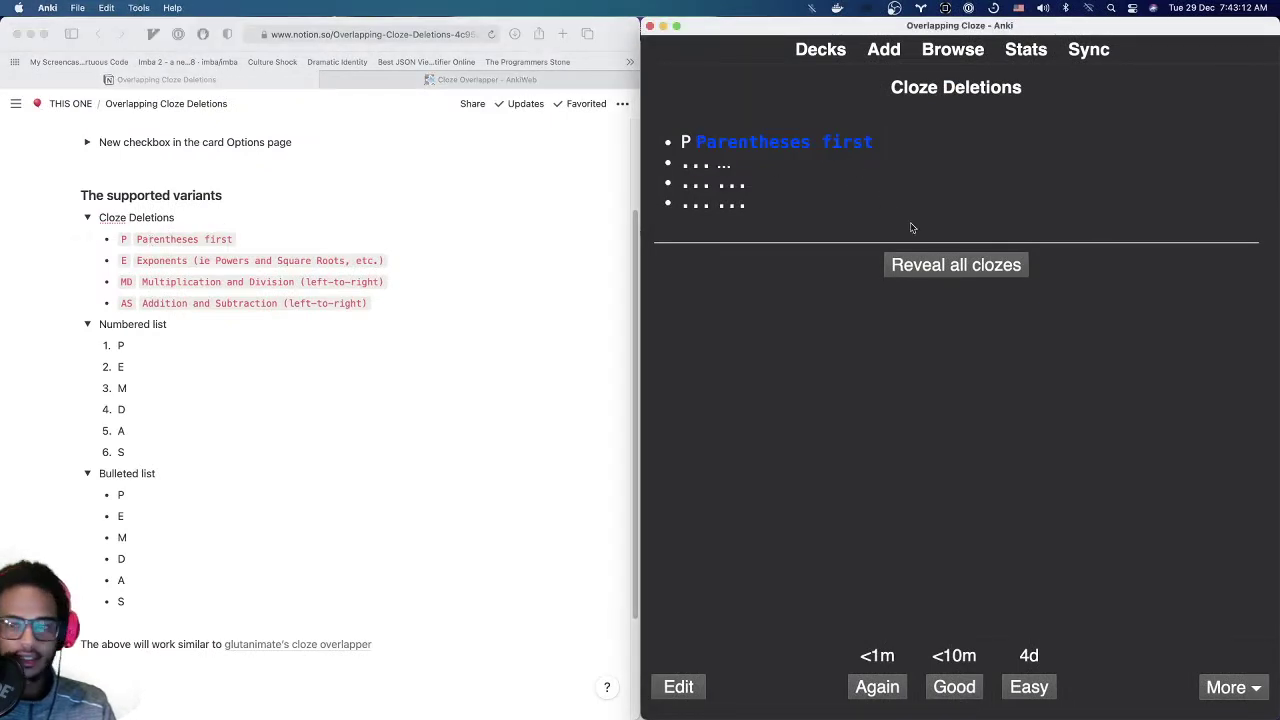
Study the first three Cloze Deletions cards, rate each Good, and check the "Parentheses first" context line on the "E" card
click(950, 690)
key(space)
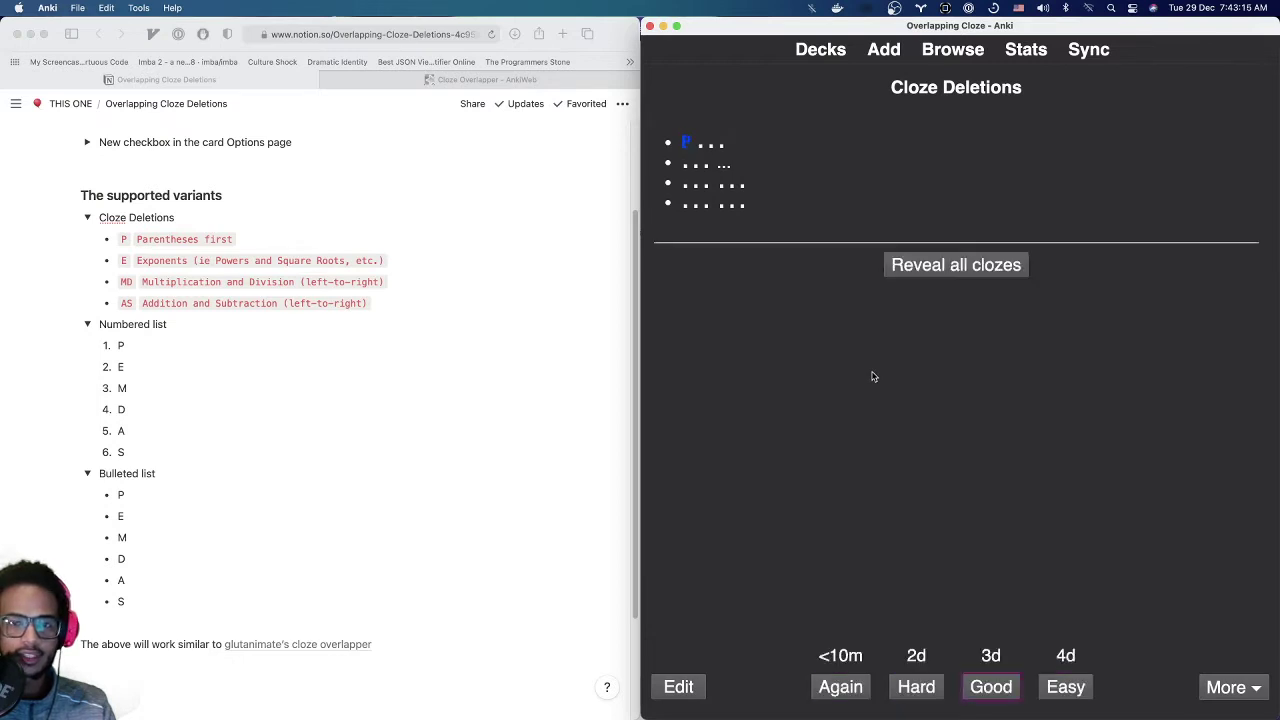
key(space)
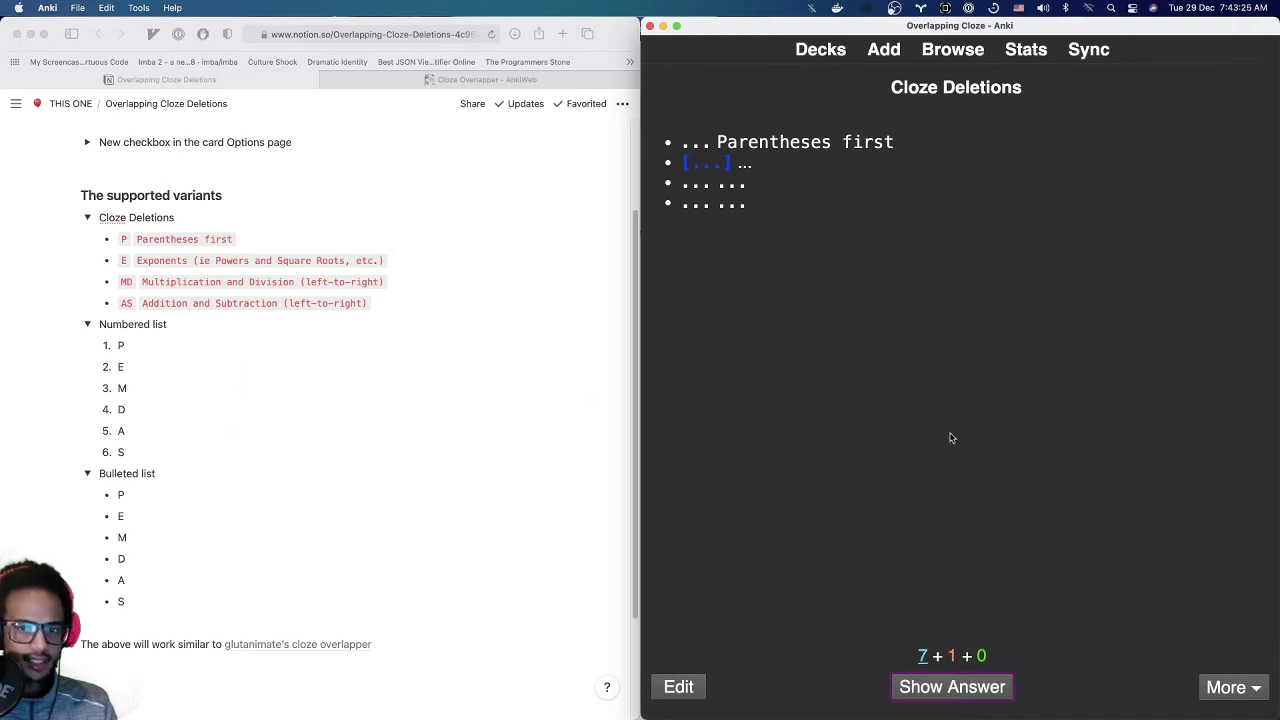
key(space)
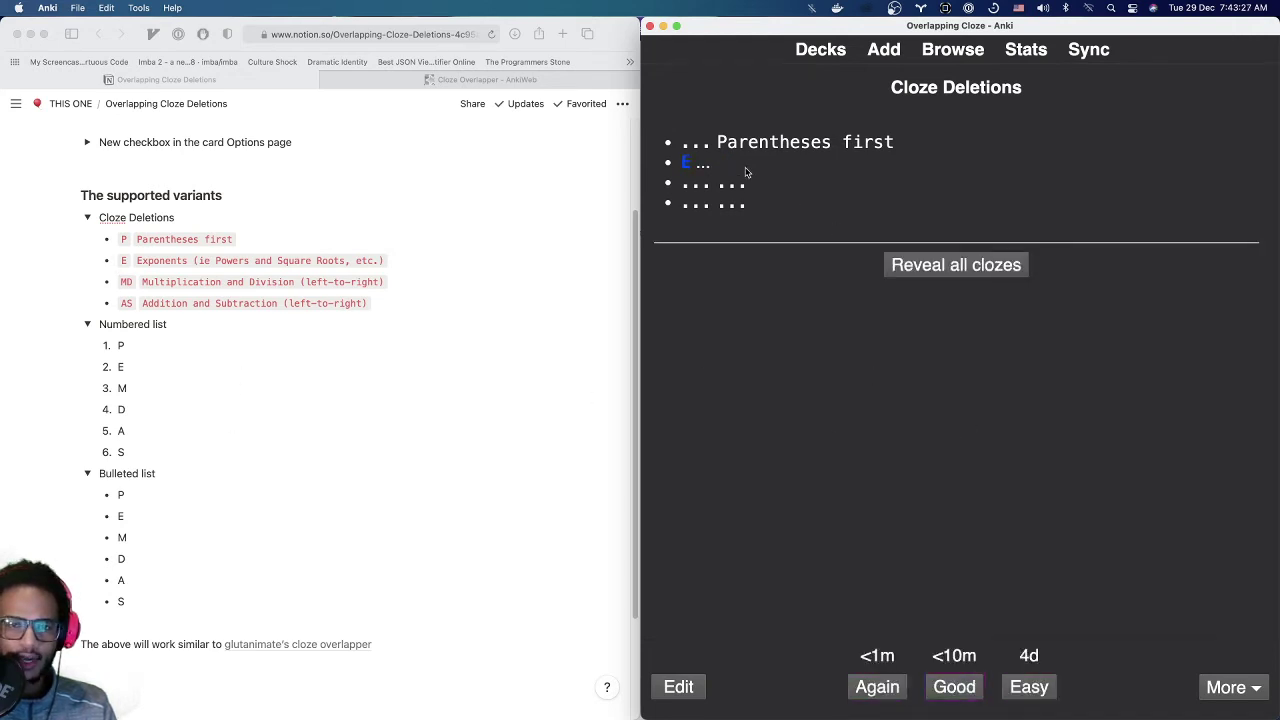
drag(718, 141, 898, 152)
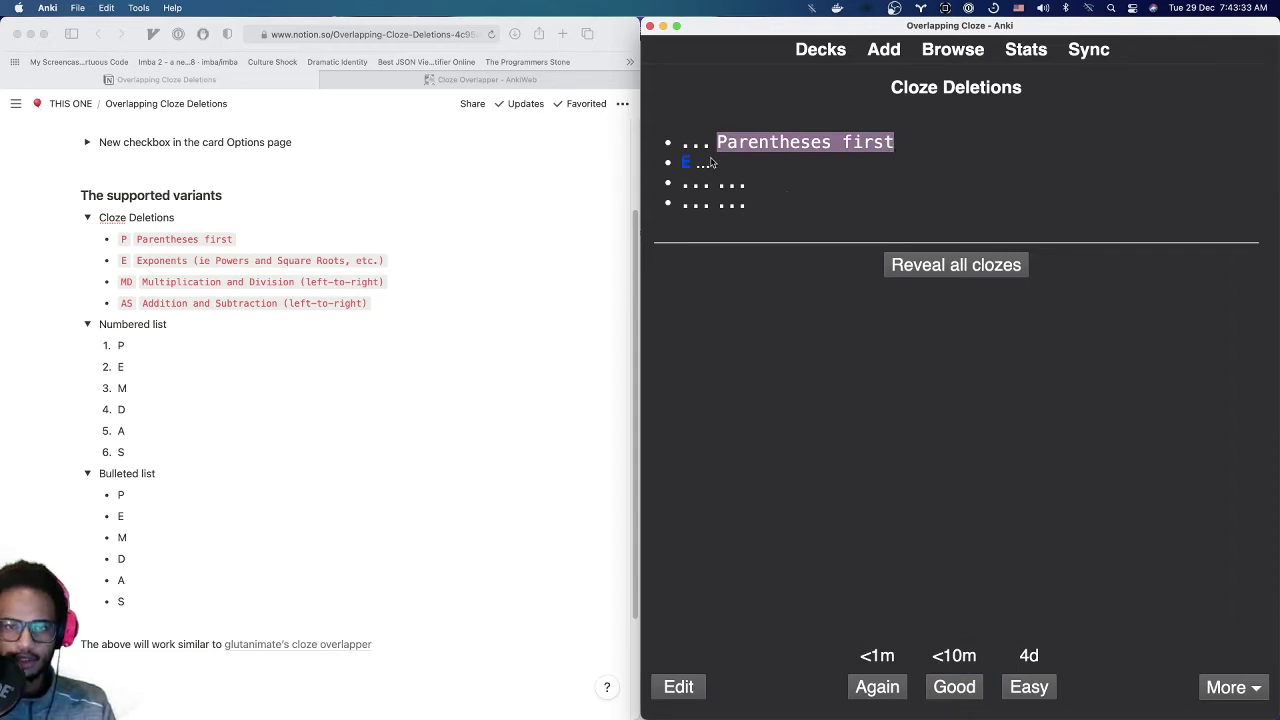
click(834, 222)
key(space)
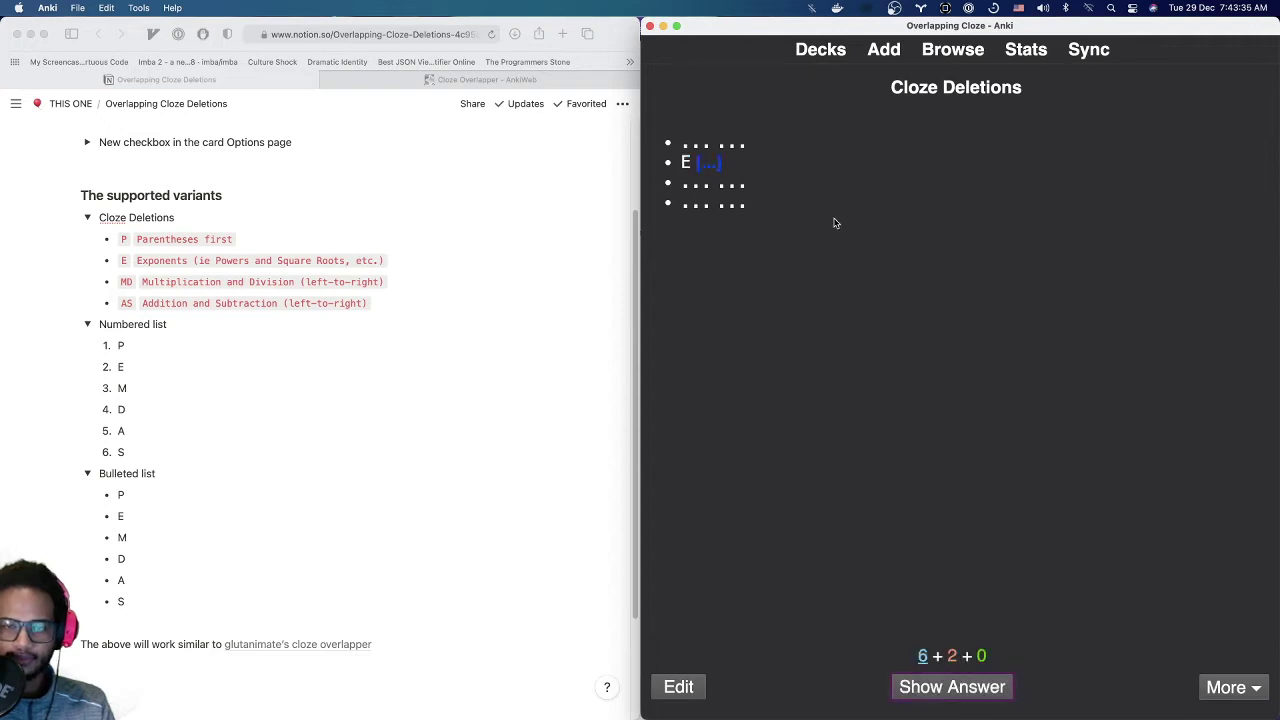
Show the answer of the "E" exponents card, examine its text and reveal all its clozes
key(space)
drag(690, 164, 1166, 180)
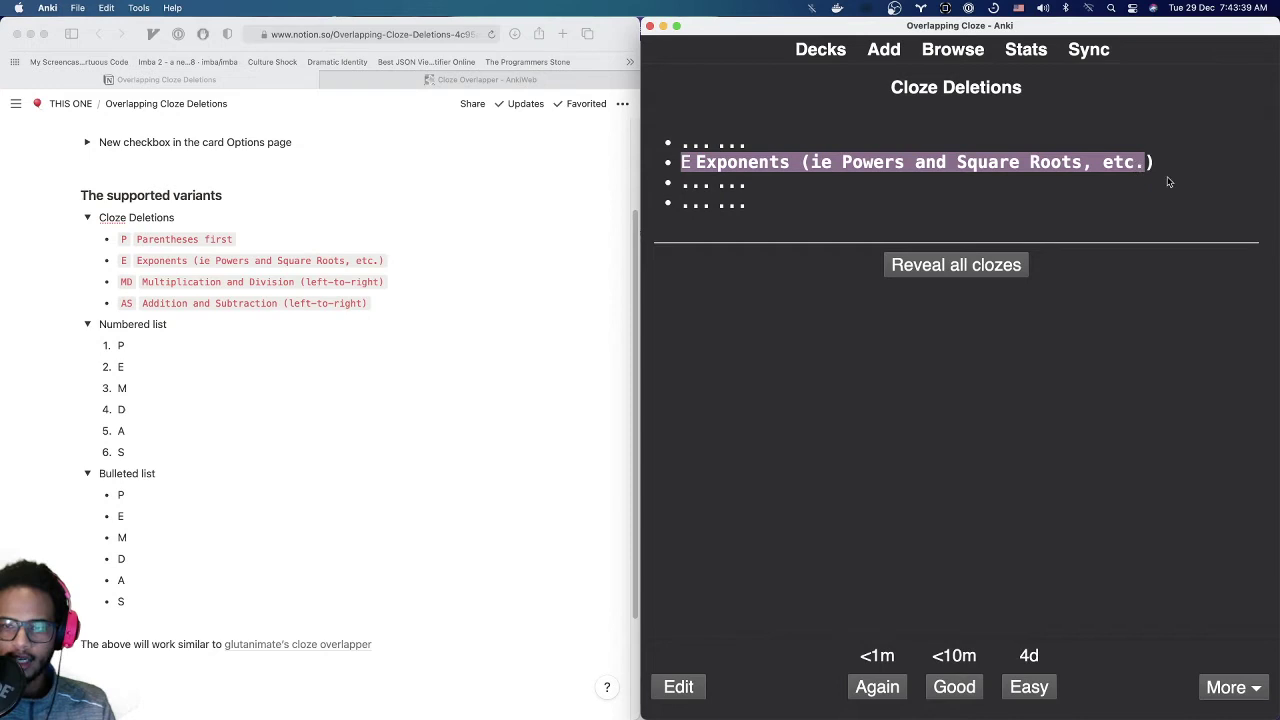
click(1166, 180)
click(958, 272)
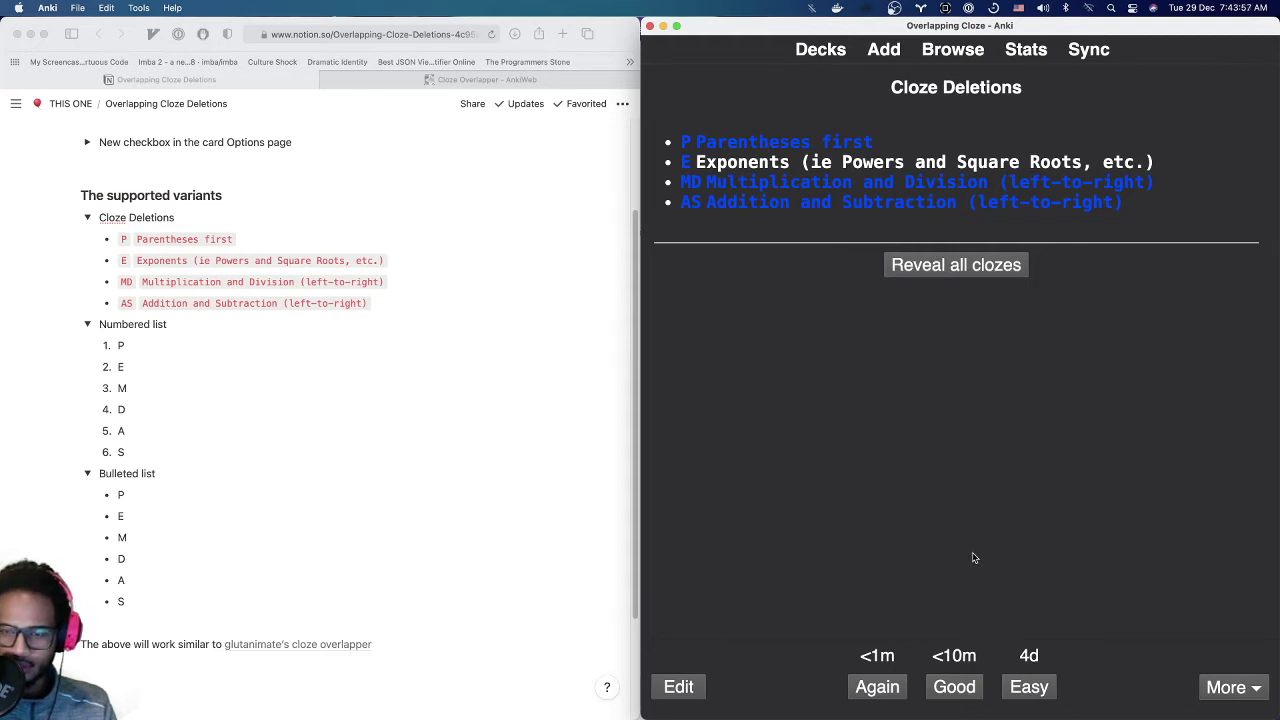
Rate the exponents card Good, study the MD and AS cards with the same rating, and show the answer of the fully clozed list card
click(953, 692)
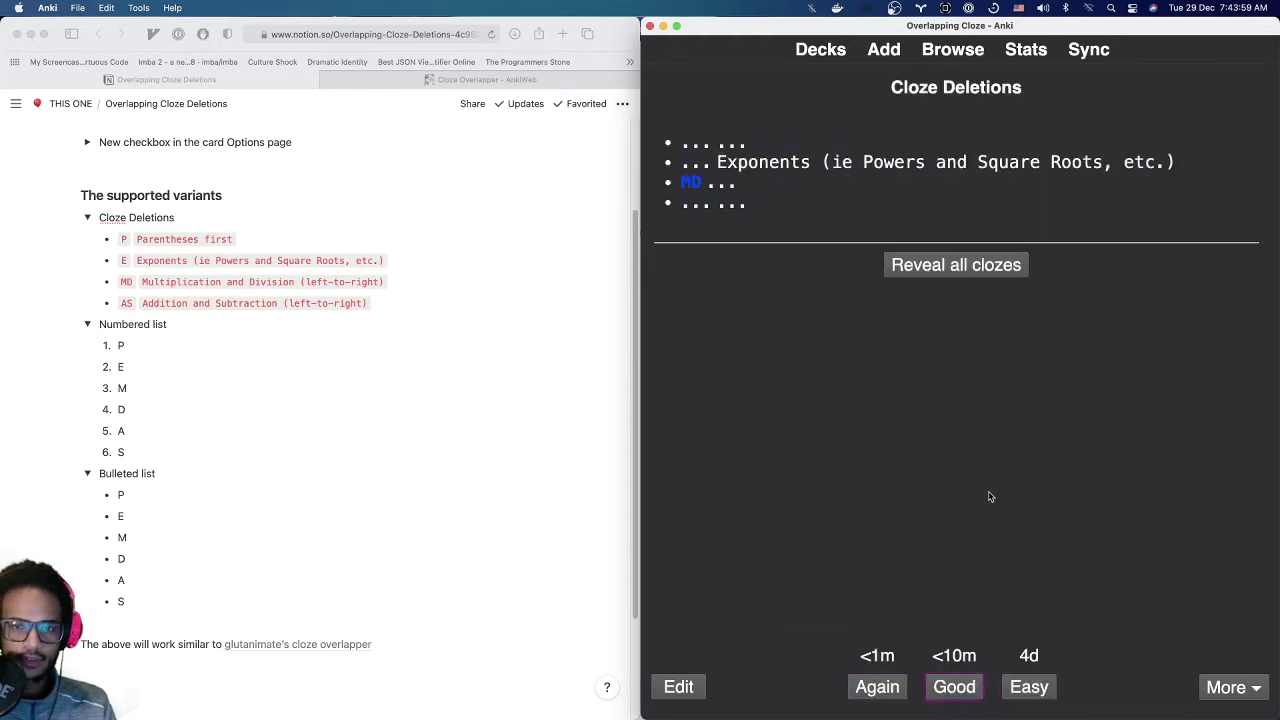
key(space)
key(space)
key(space)
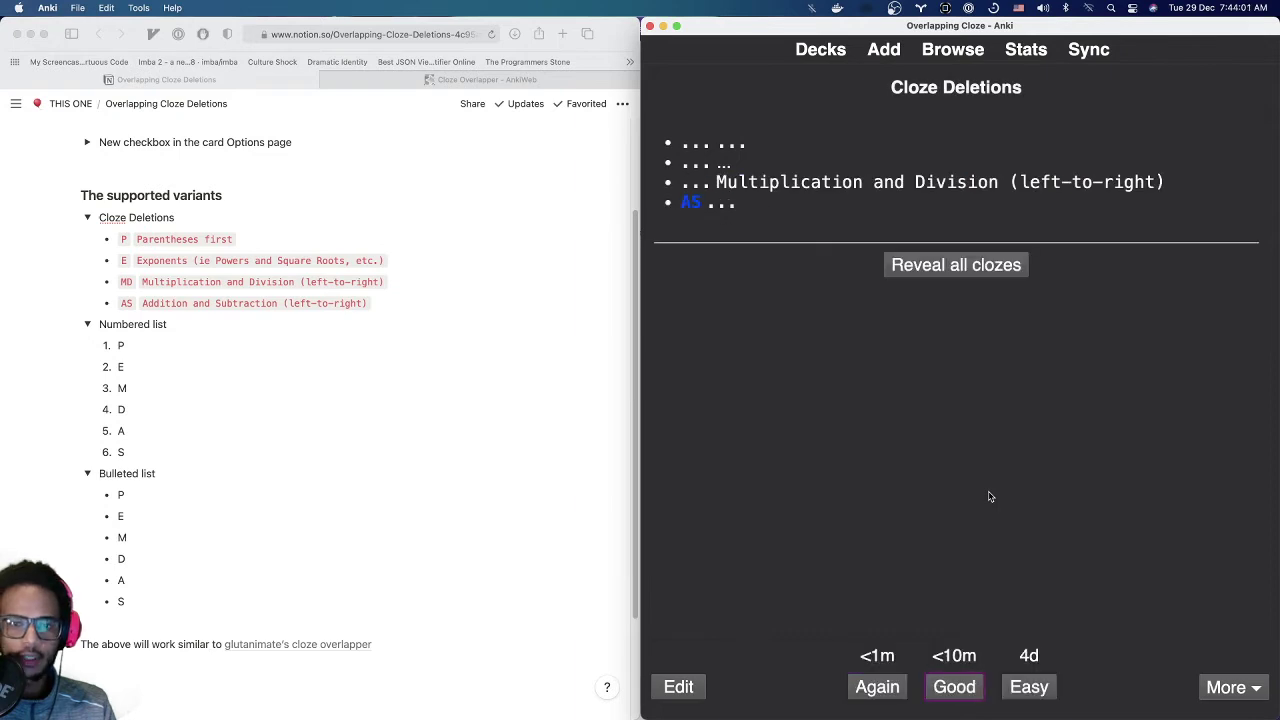
key(space)
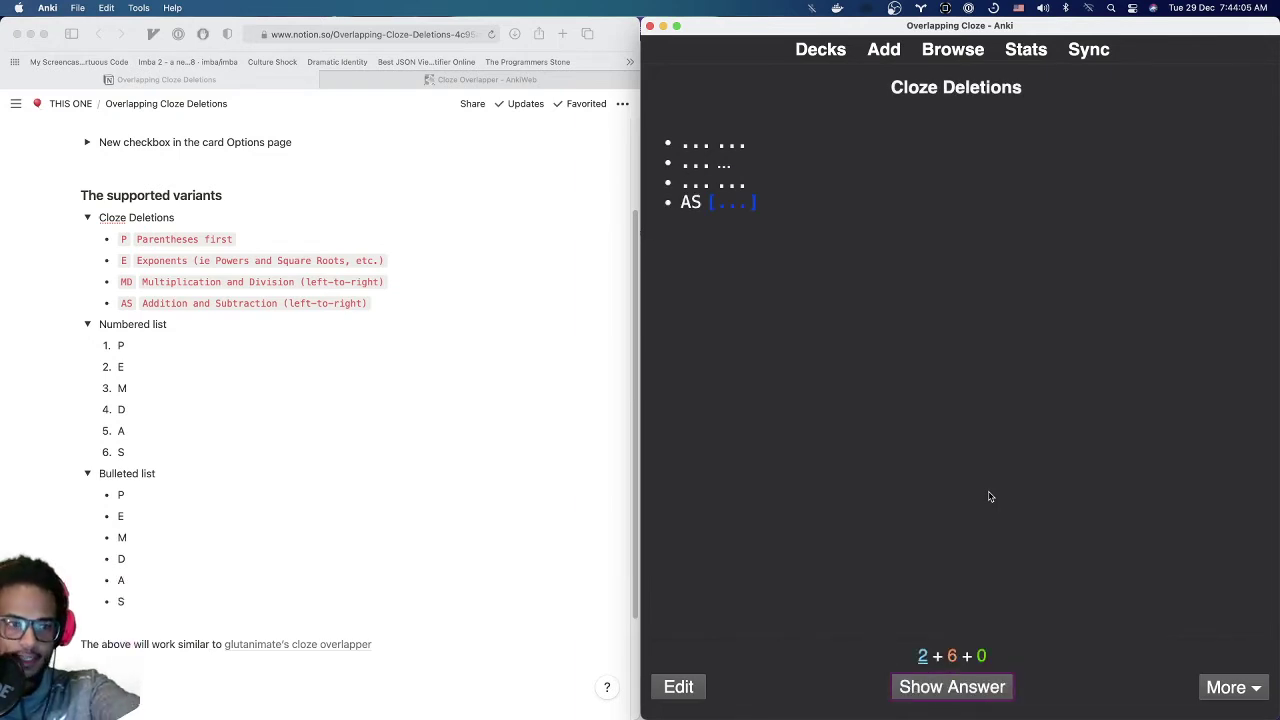
key(space)
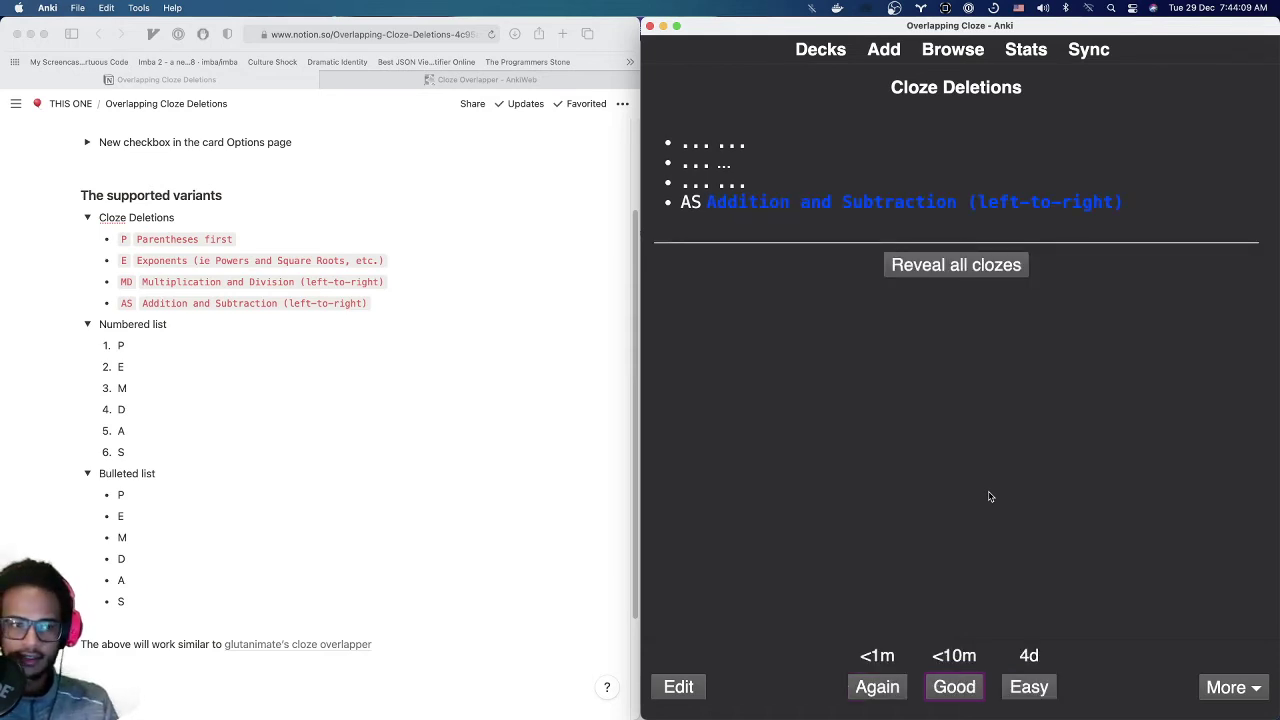
key(space)
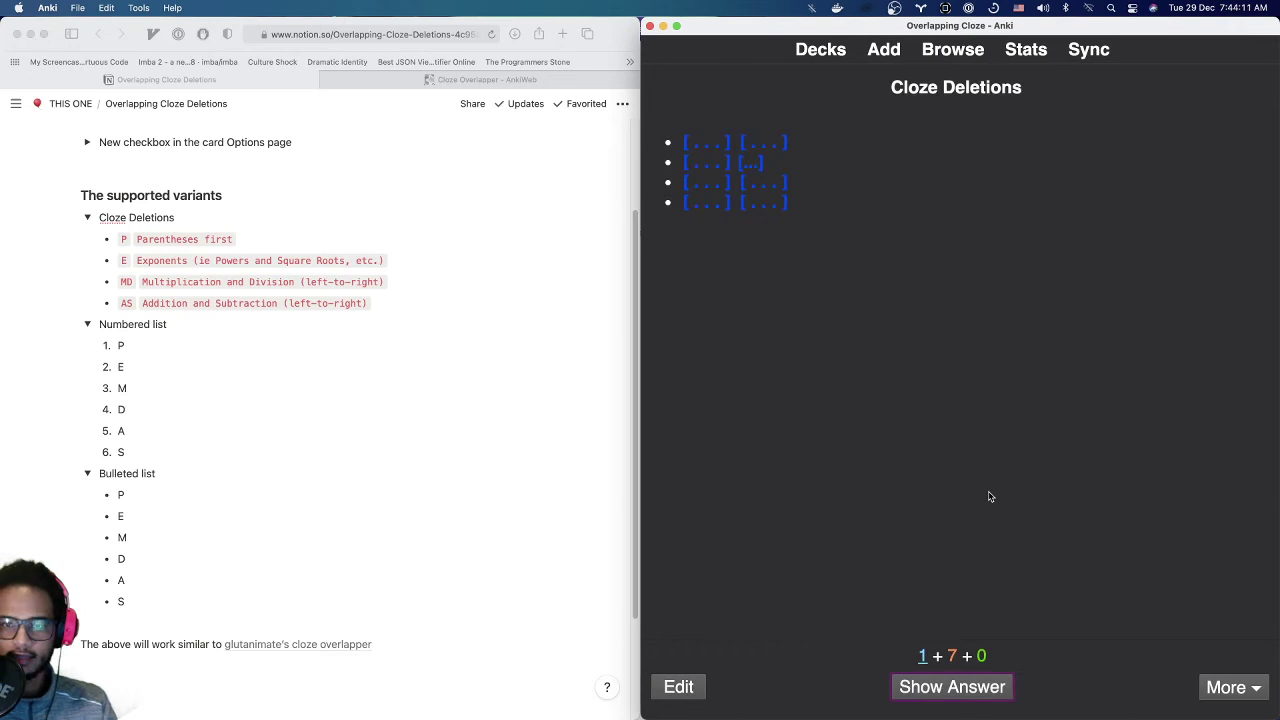
key(space)
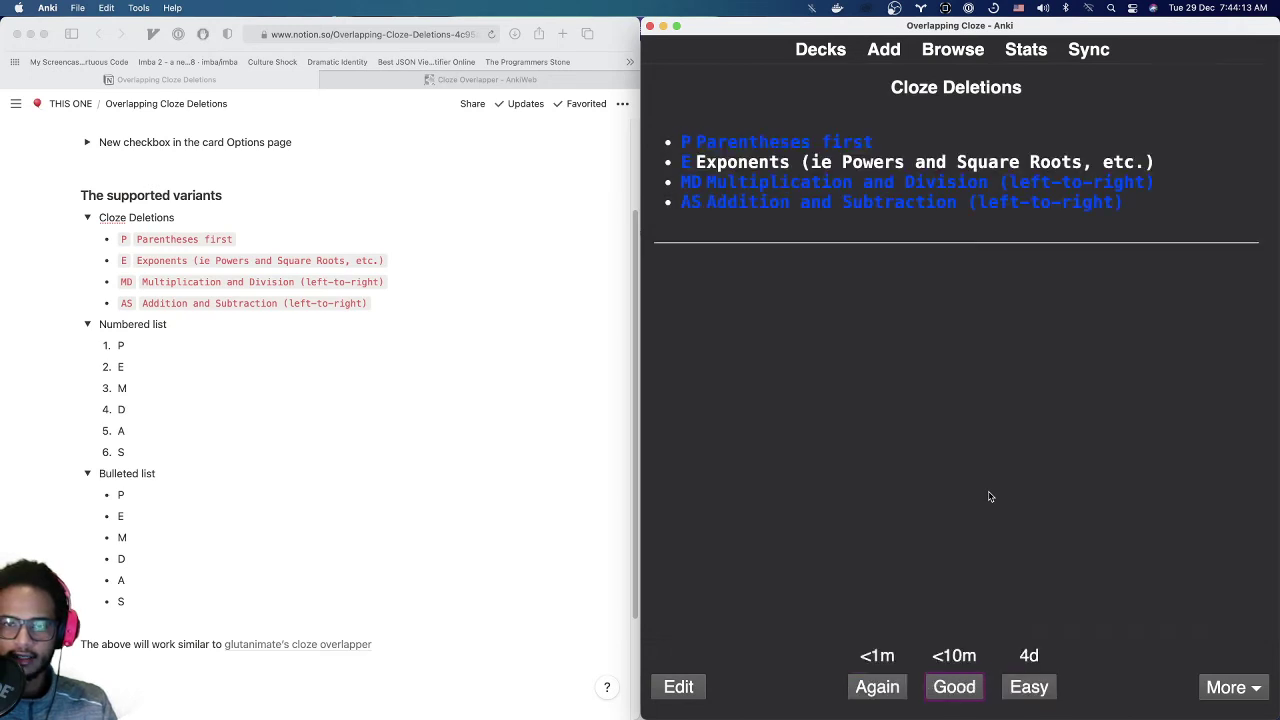
Rate the fully clozed card Good and repeat all Cloze Deletions cards with the Good rating until the deck is finished
key(space)
key(space)
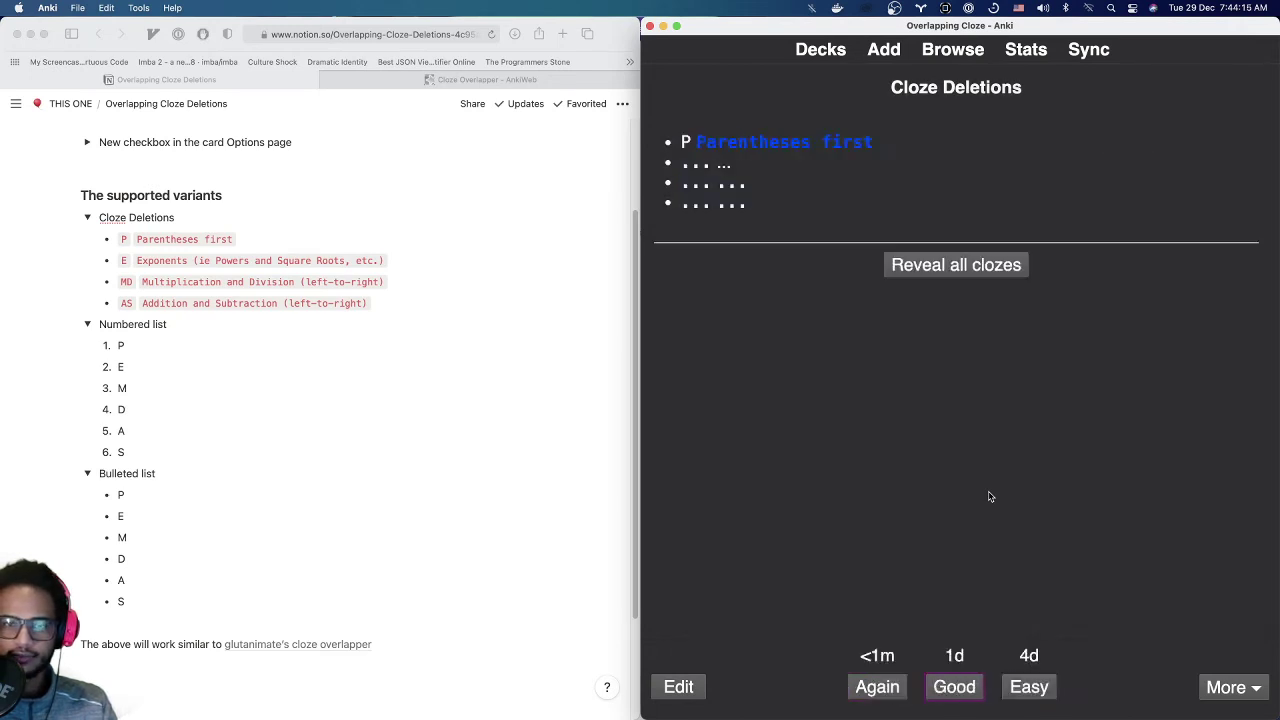
key(space)
key(space)
key(space)
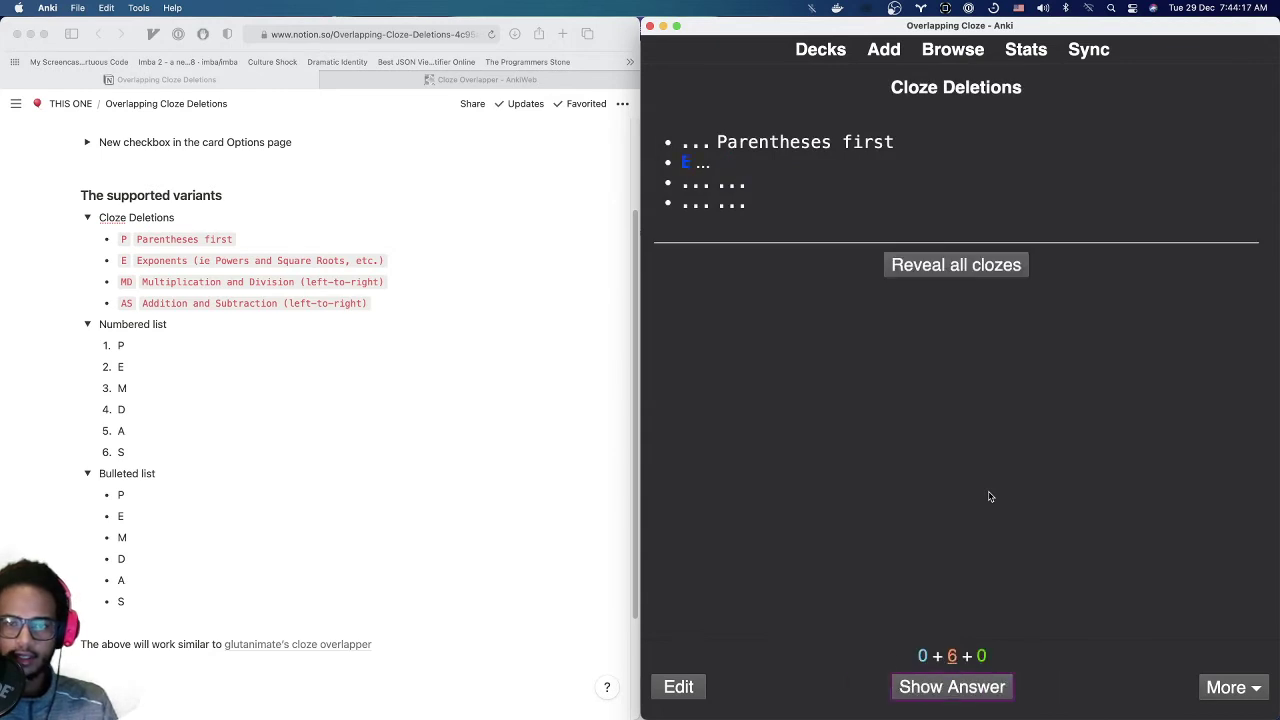
key(space)
key(space)
key(space)
key(space)
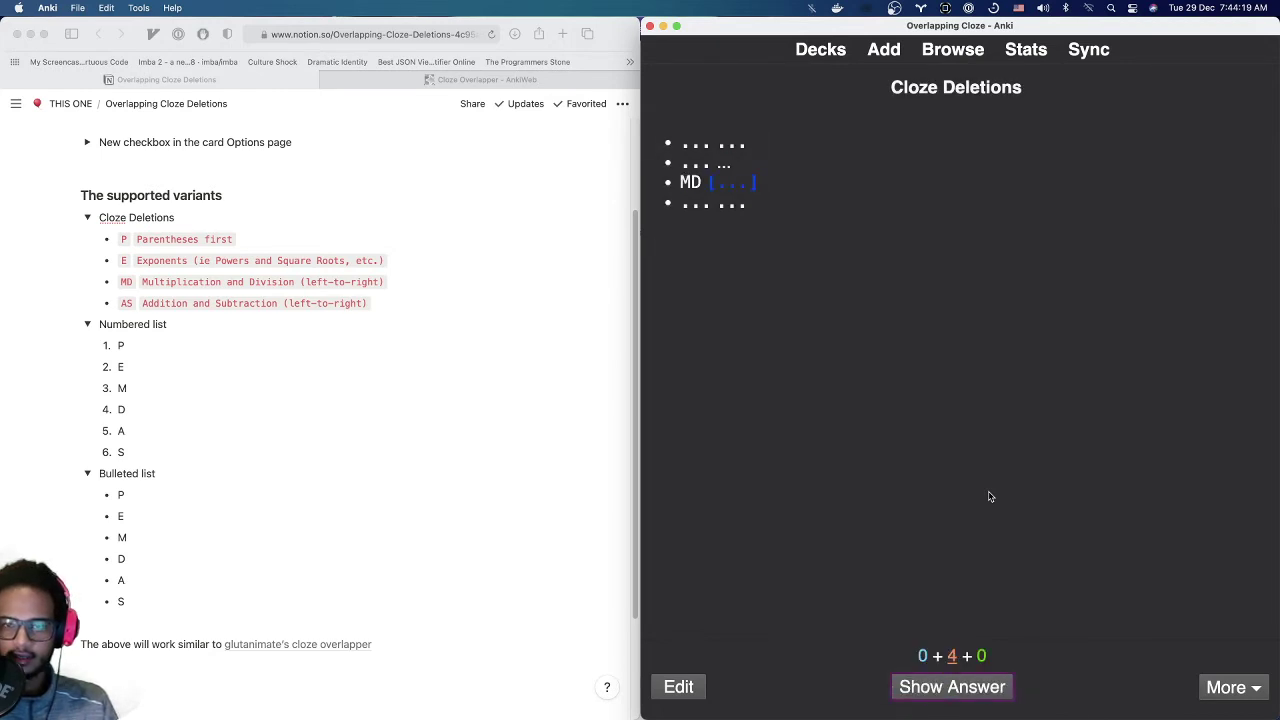
key(space)
key(space)
key(space)
key(space)
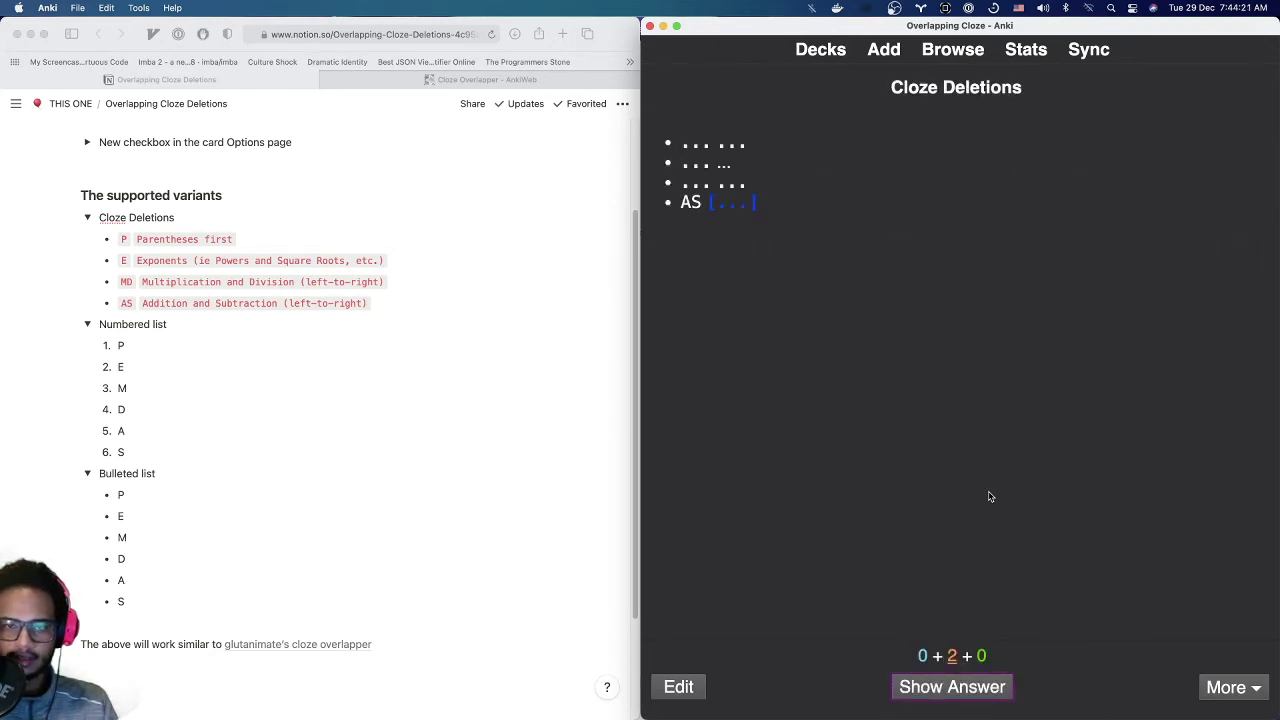
key(space)
key(space)
key(space)
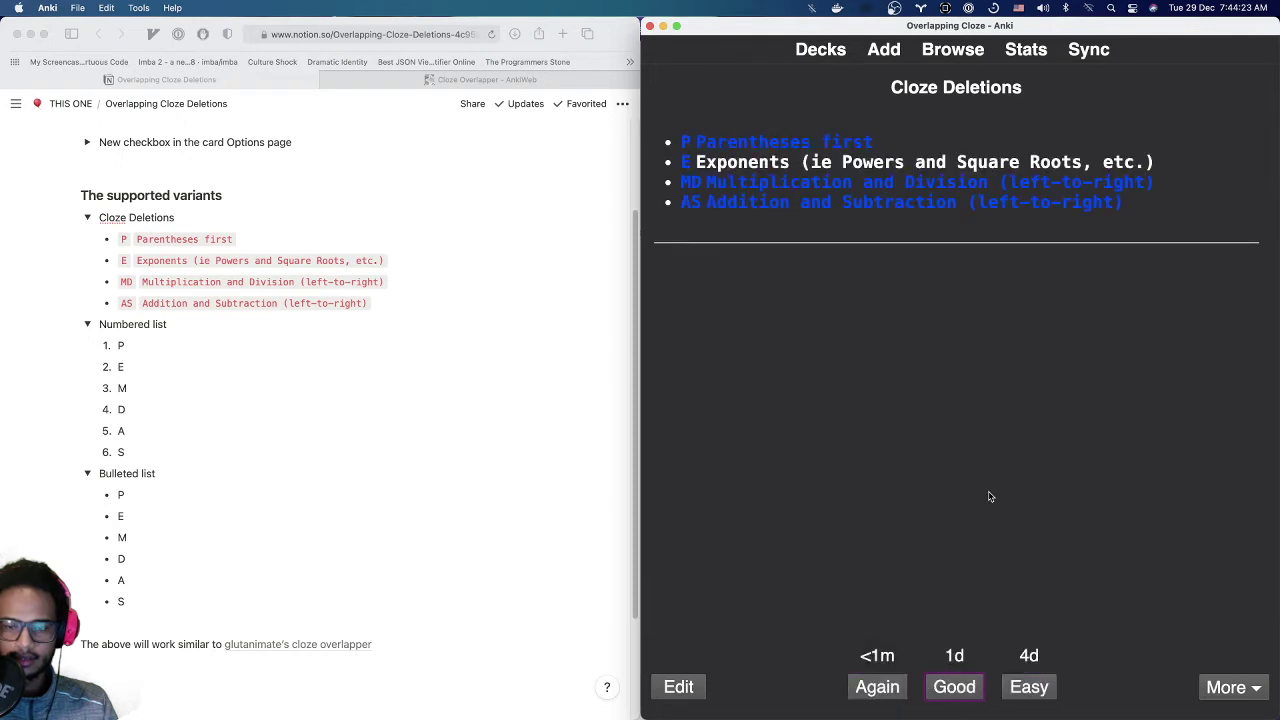
key(space)
Switch to the Notion page and examine the "Addition and Subtraction" item and the Numbered list variant with its six items
click(378, 405)
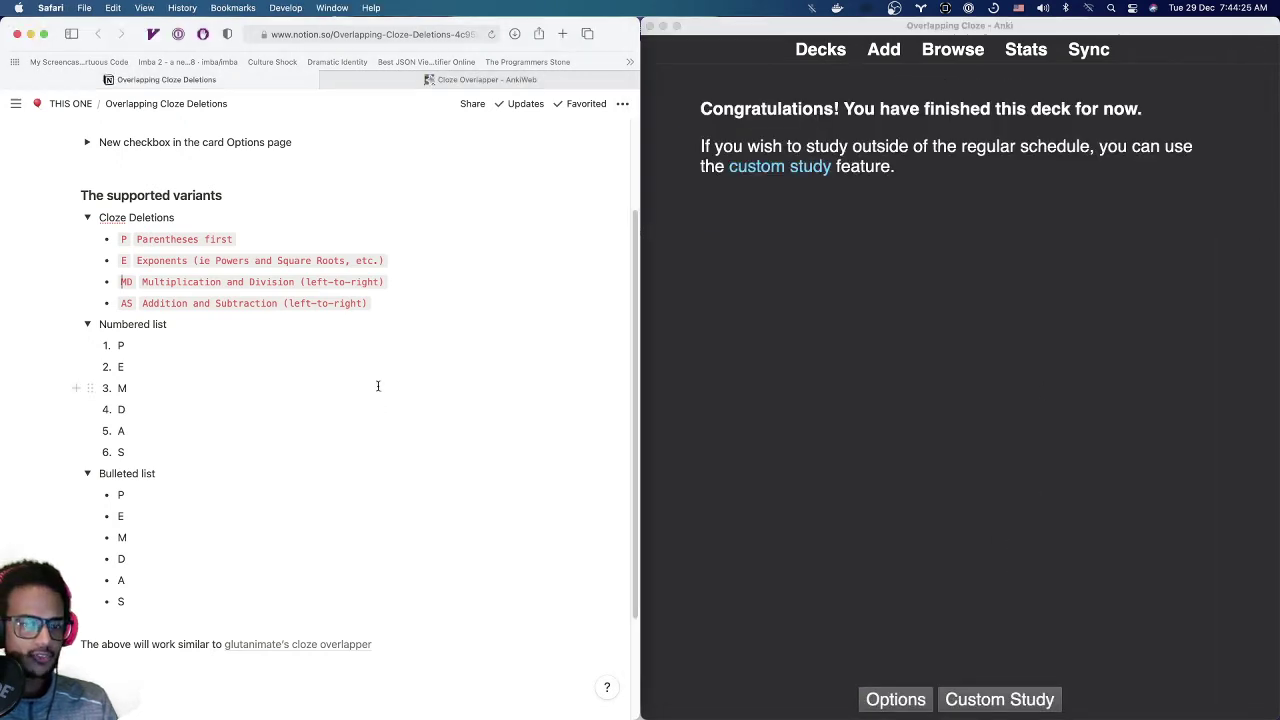
drag(372, 301, 142, 303)
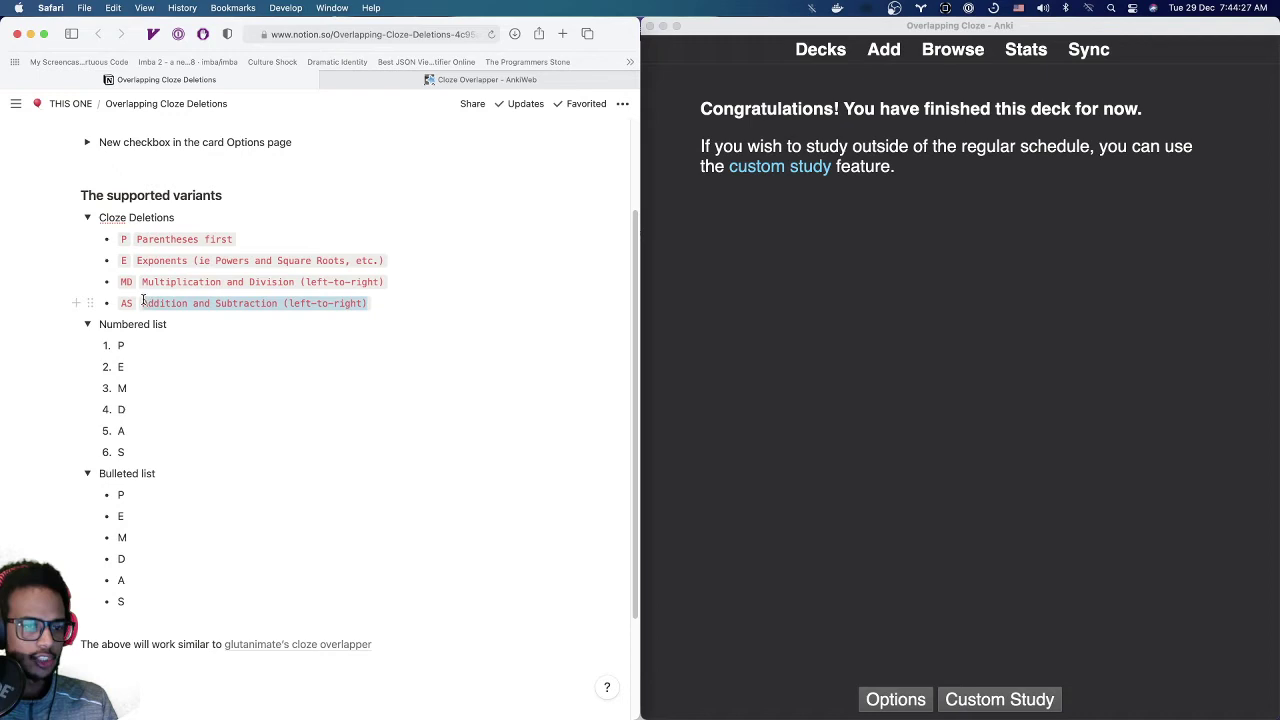
click(172, 219)
scroll(150, 260, down, 1)
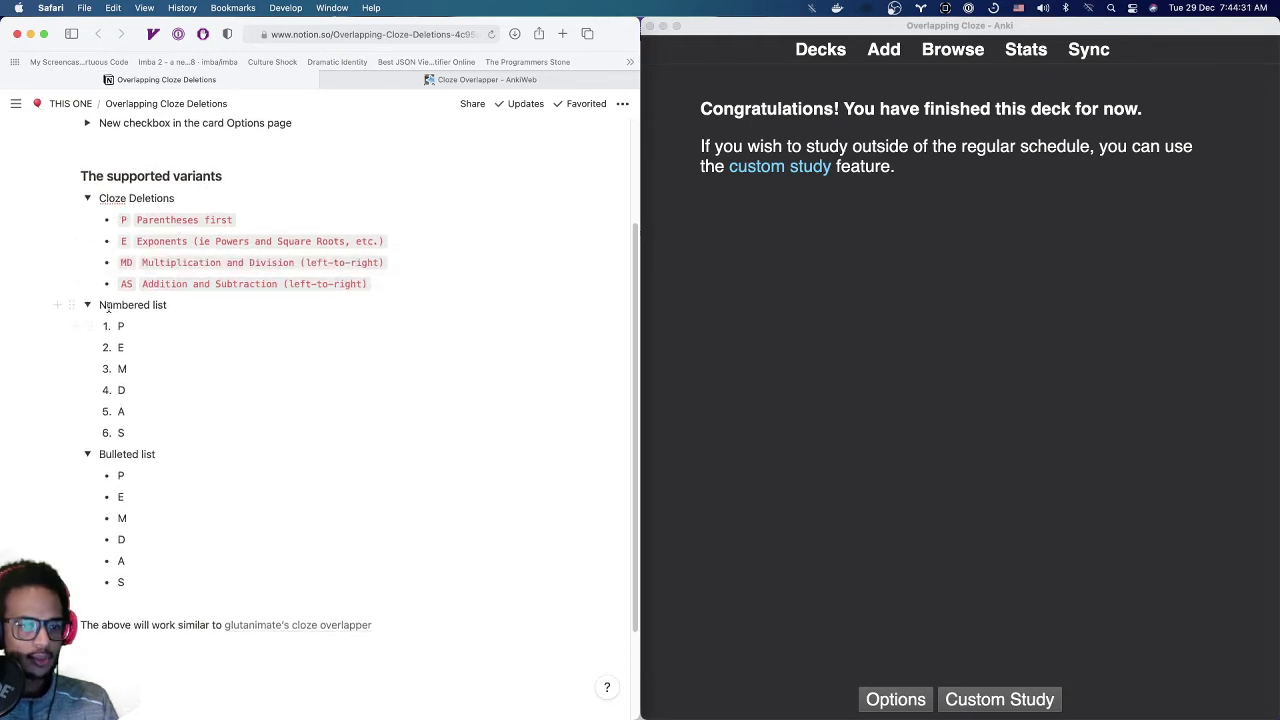
drag(102, 304, 129, 323)
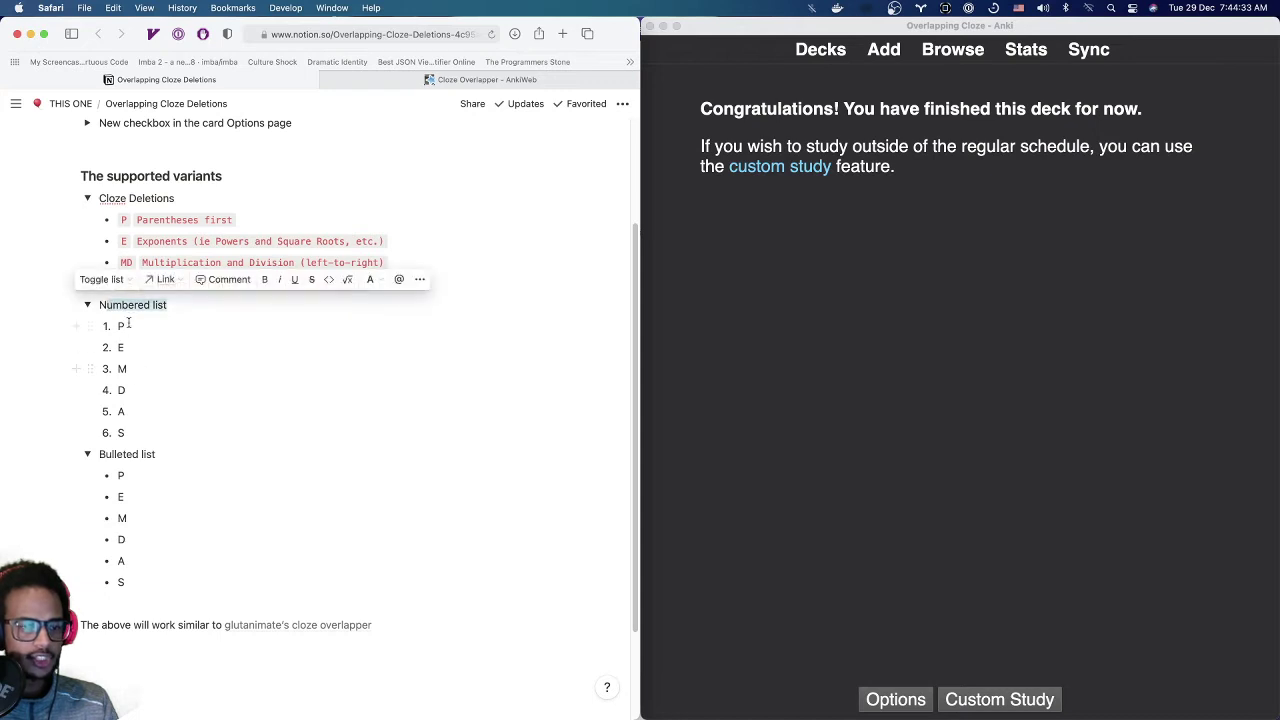
drag(140, 436, 108, 326)
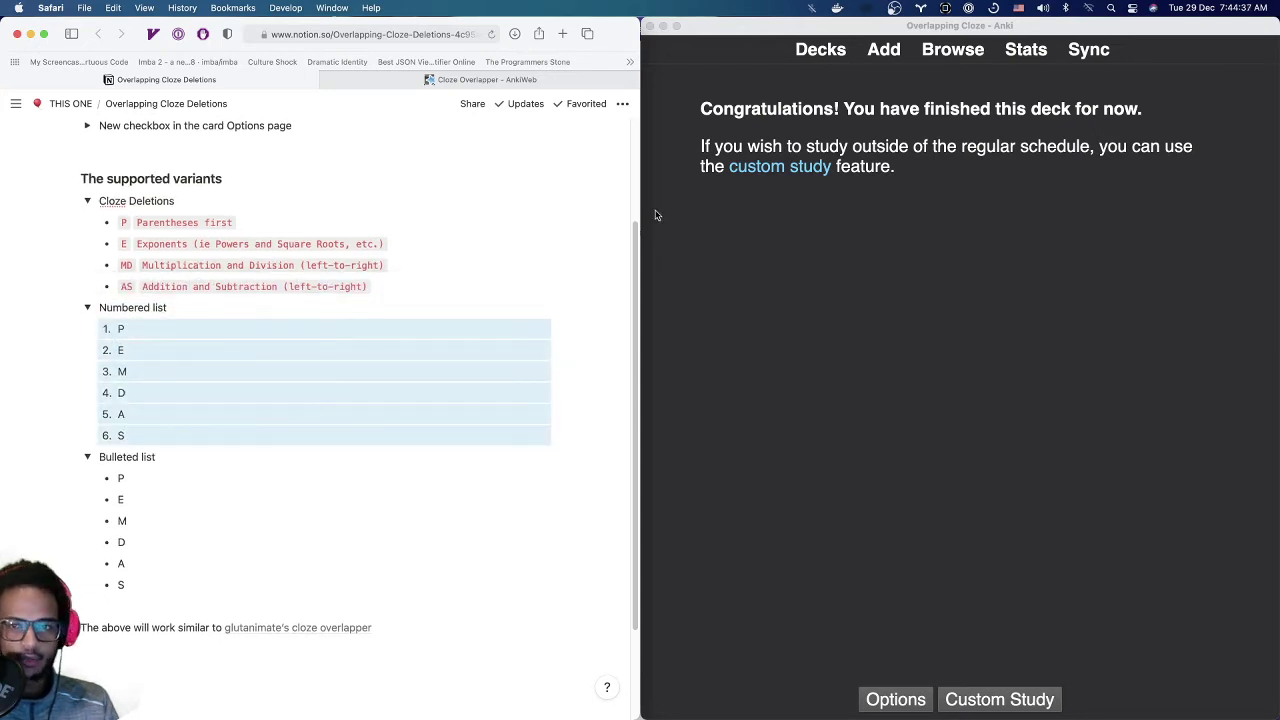
Switch to Anki, start studying the Numbered list subdeck, show the first card's answer, toggle all its clozes and rate it Good
click(822, 52)
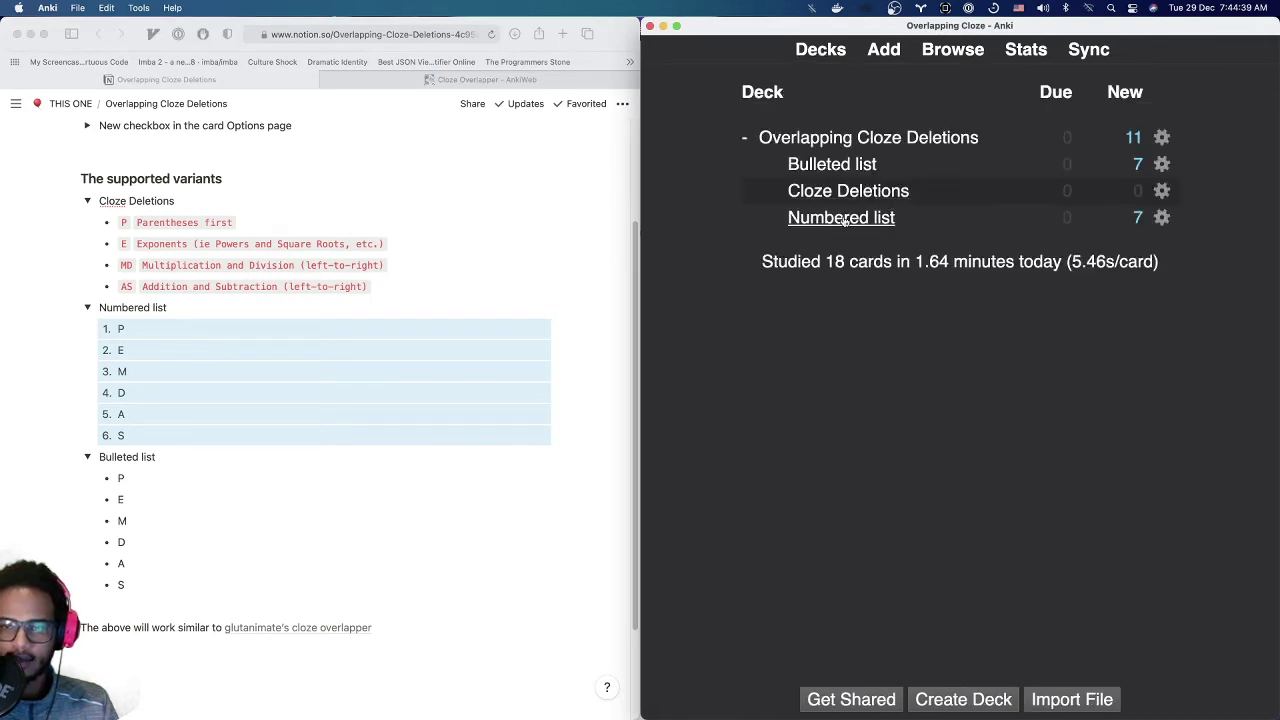
click(850, 215)
click(1030, 183)
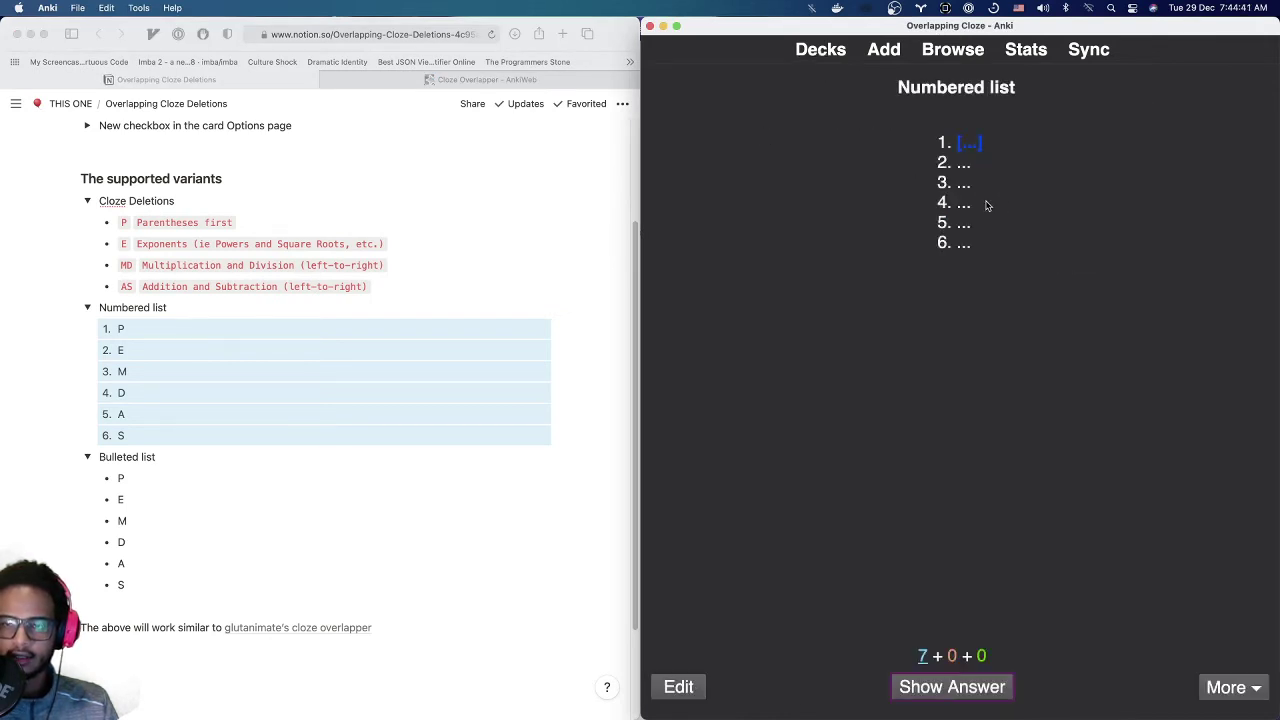
key(space)
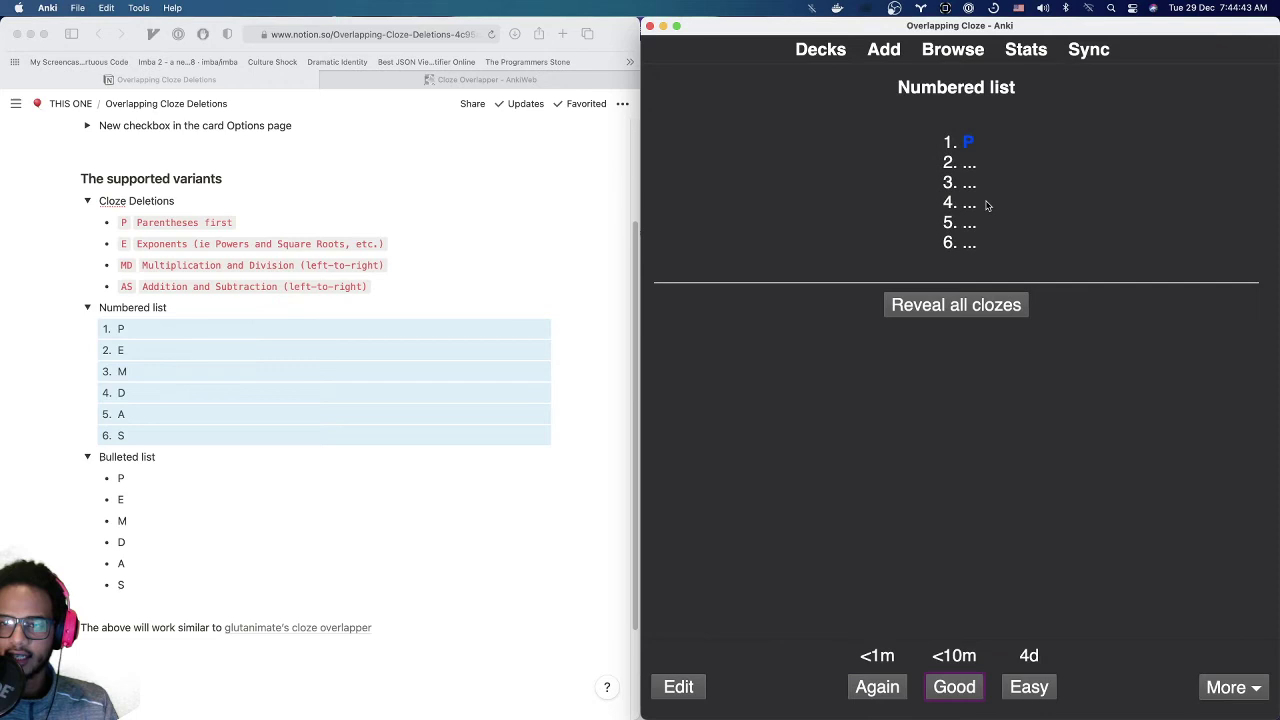
click(966, 314)
click(966, 314)
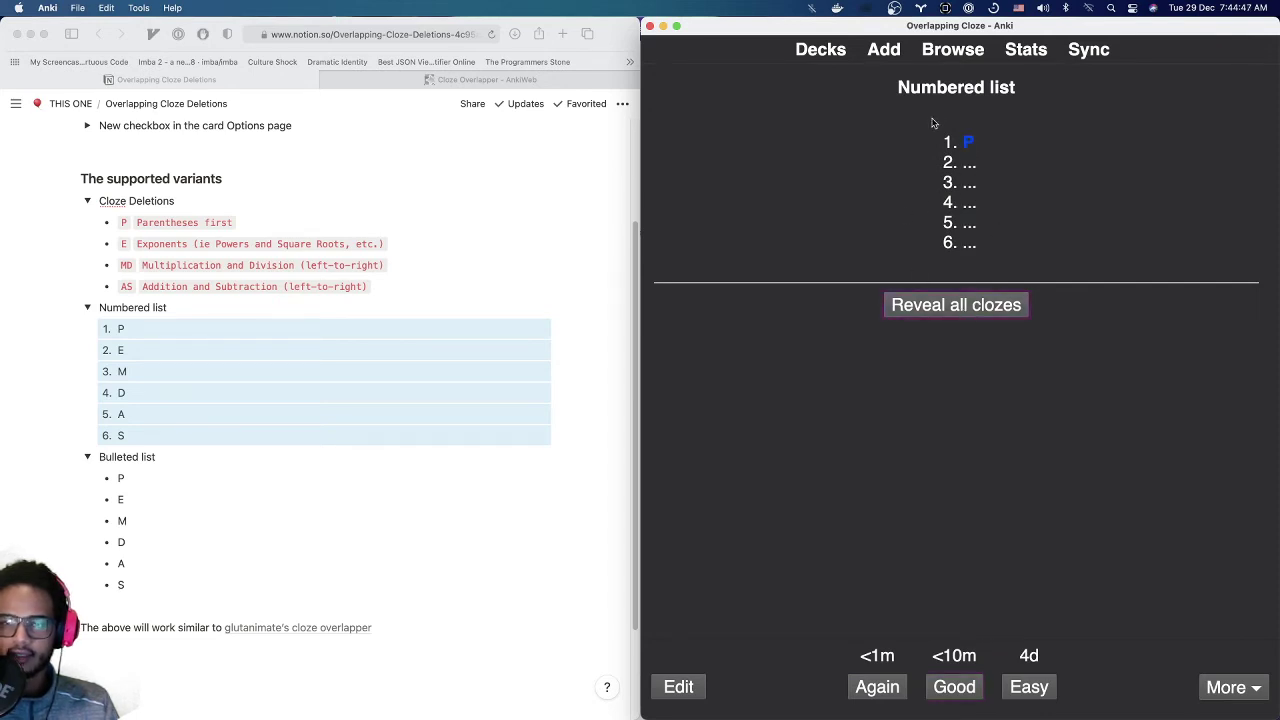
key(space)
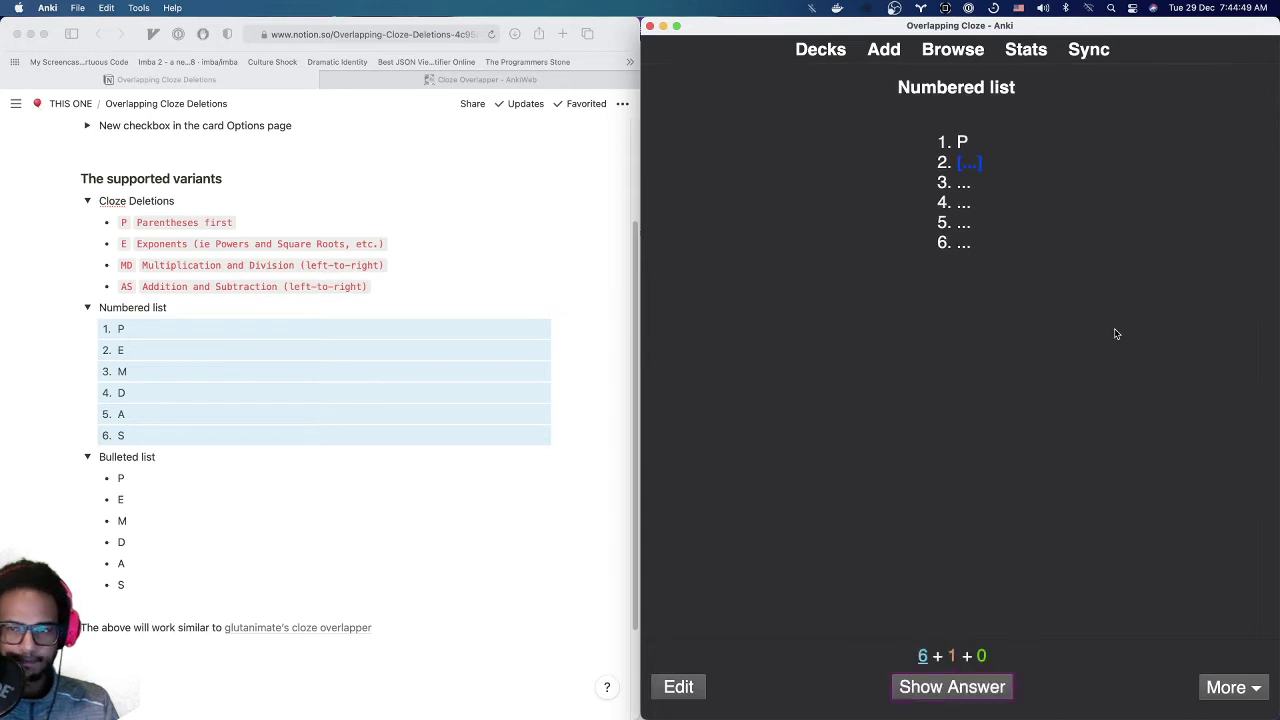
Study the Numbered list cards for items 2 to 6, showing each answer and rating each card Good
key(space)
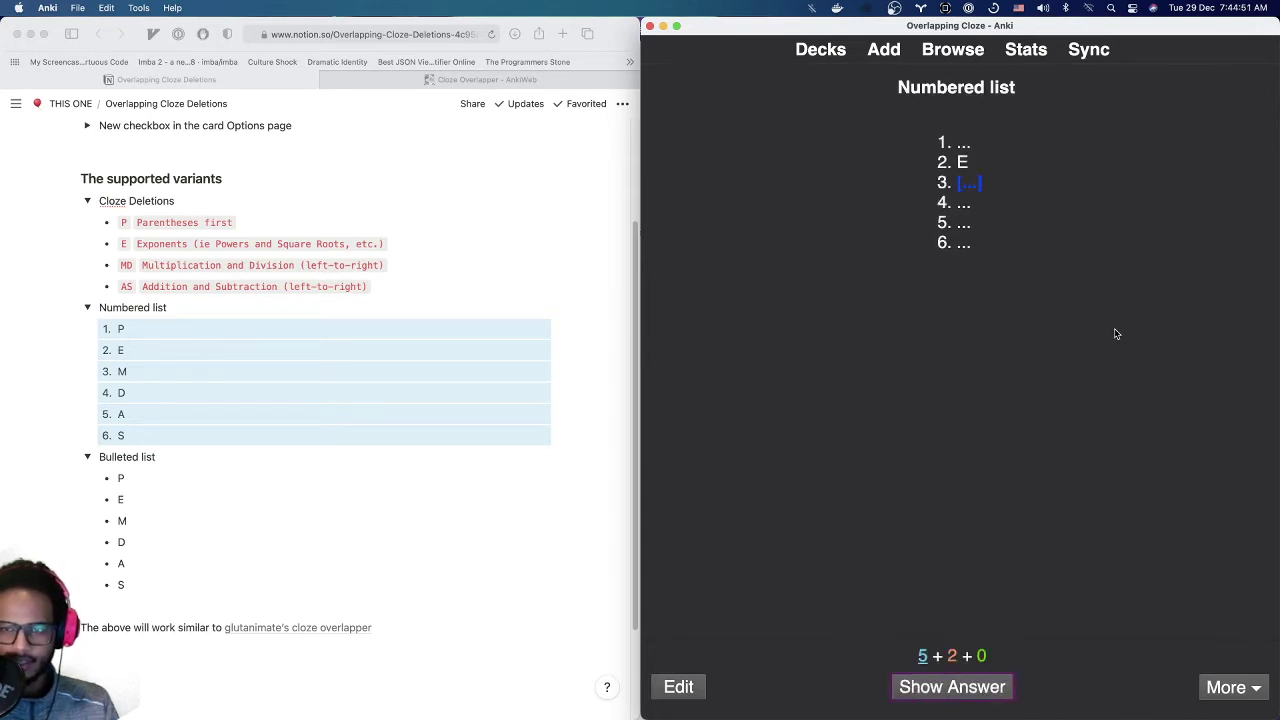
key(space)
key(space)
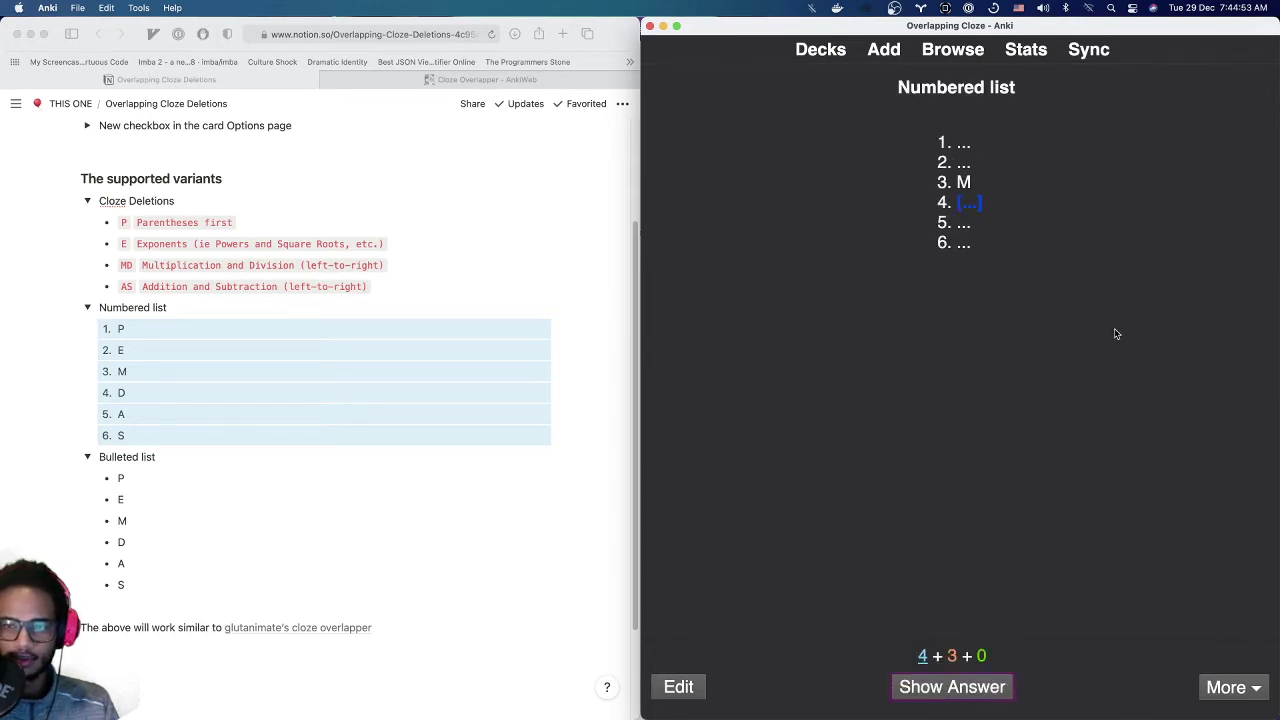
key(space)
key(space)
key(space)
key(space)
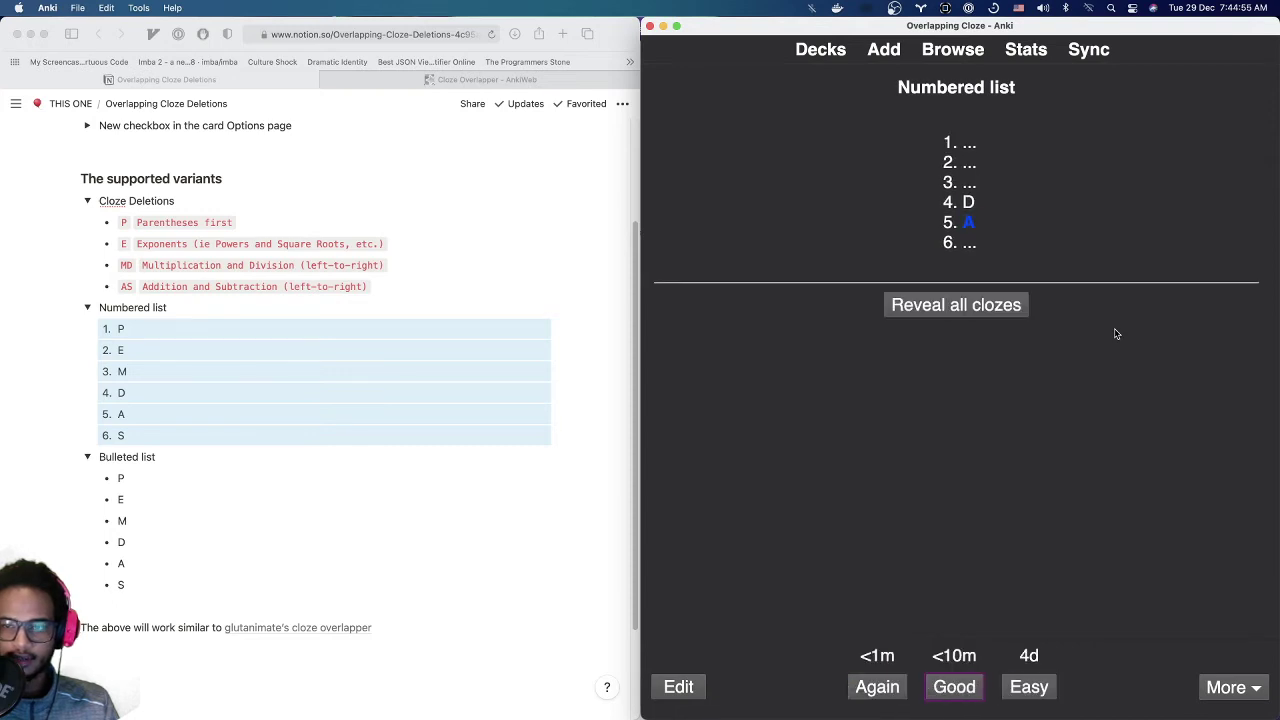
key(space)
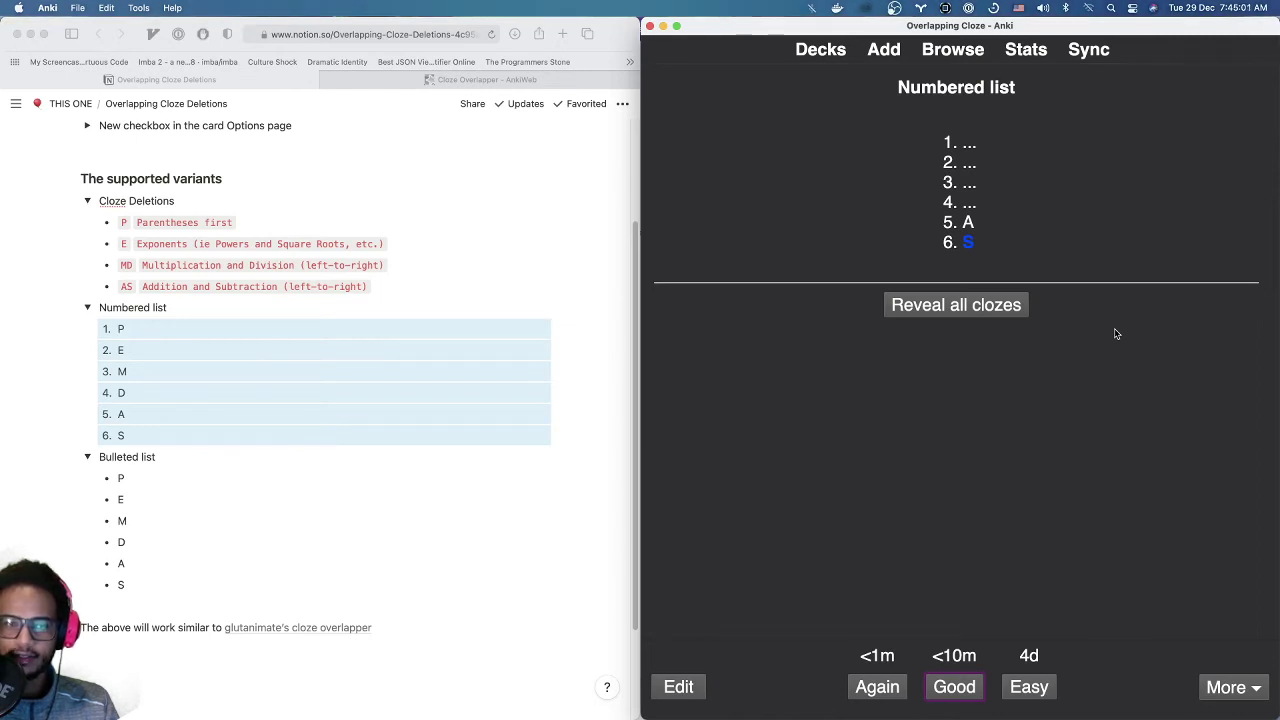
key(space)
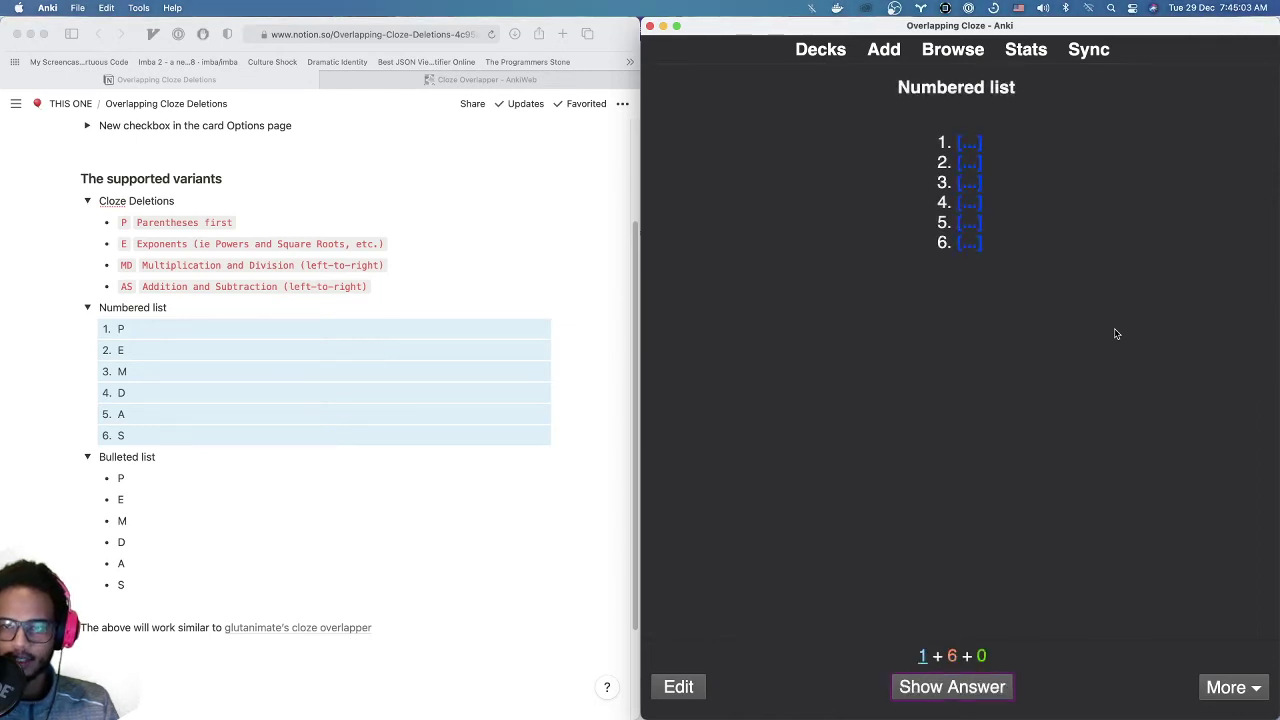
Rate the fully clozed Numbered list card Good, then repeat the cards for items 1 to 6 with the Good rating
key(space)
key(space)
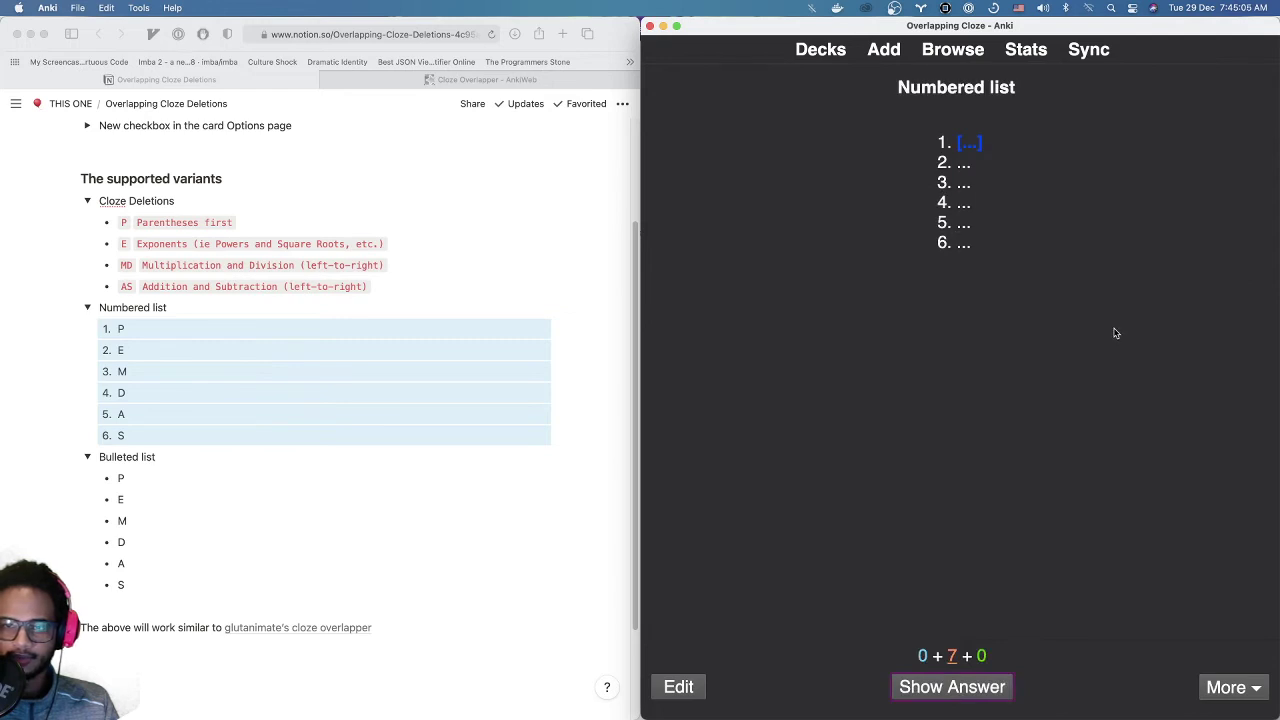
key(space)
key(space)
key(space)
key(space)
key(space)
key(space)
key(space)
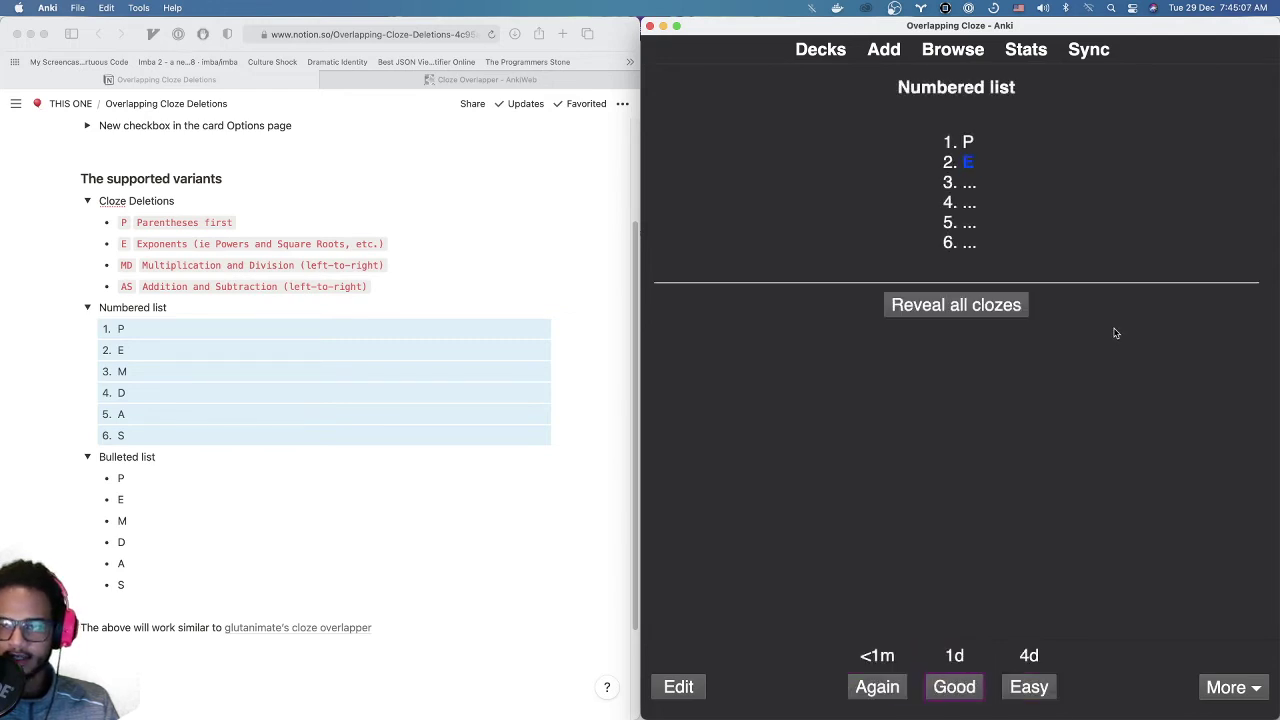
key(space)
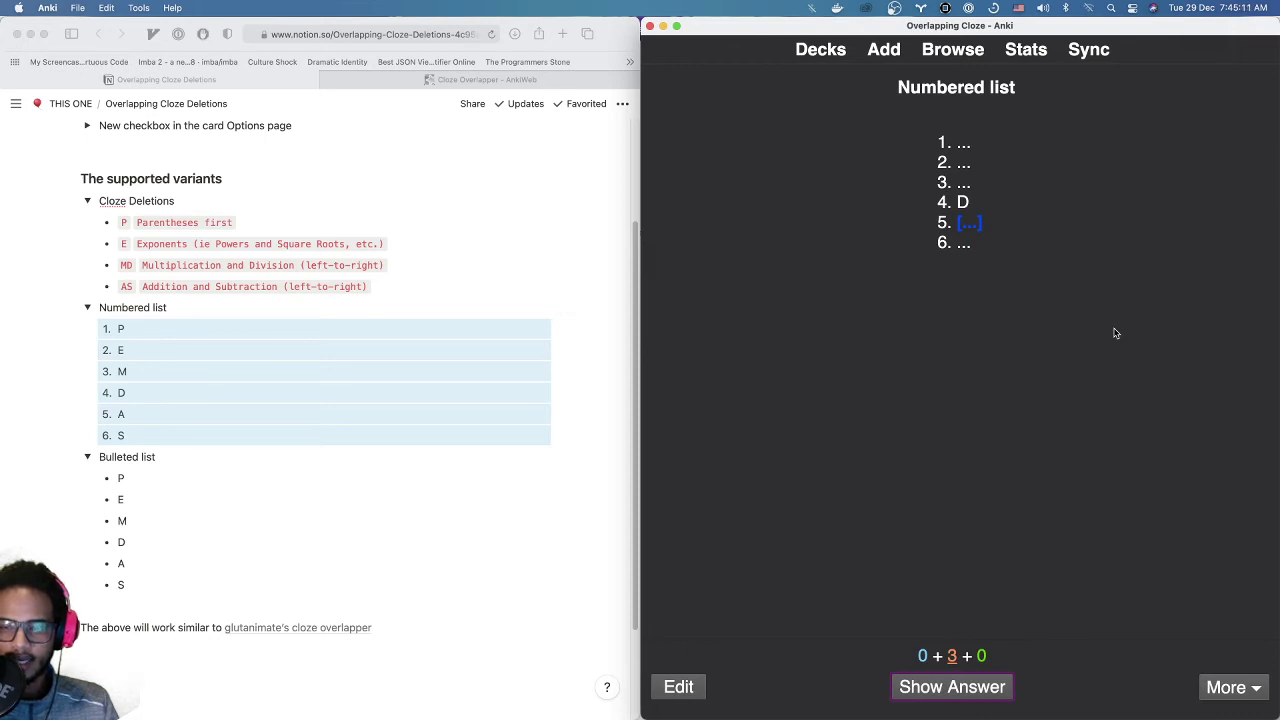
key(space)
key(space)
key(space)
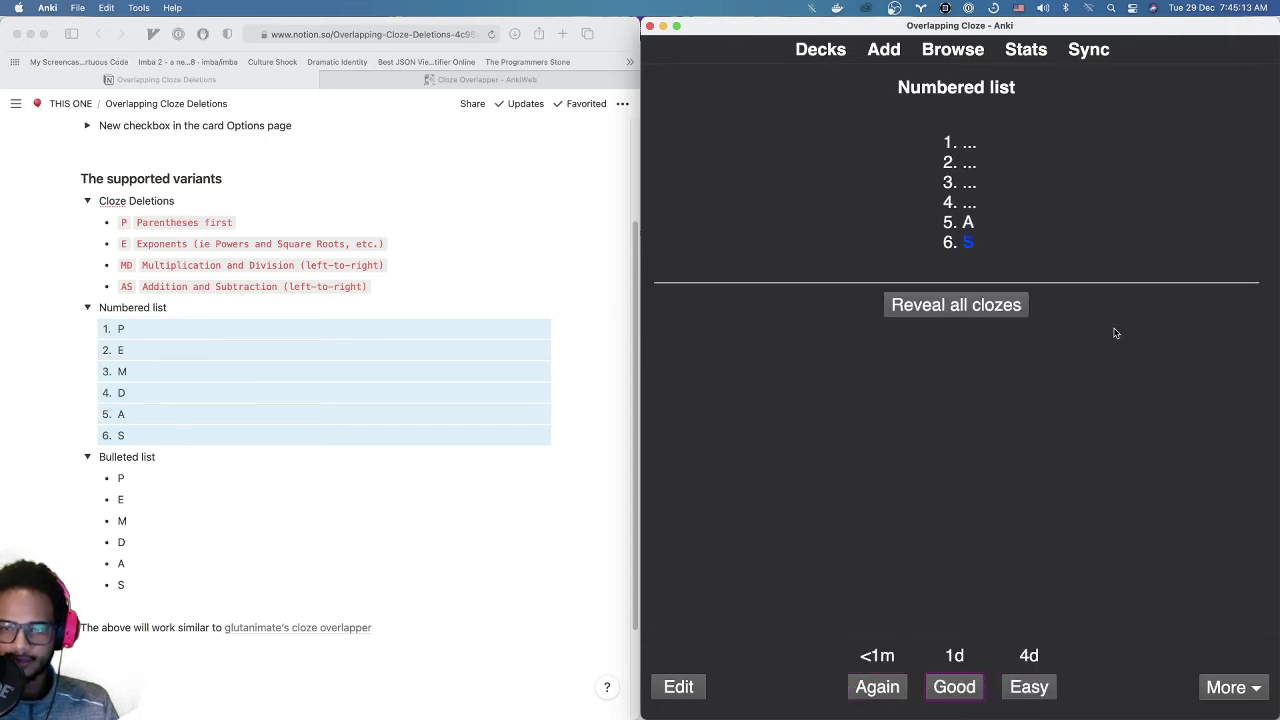
key(space)
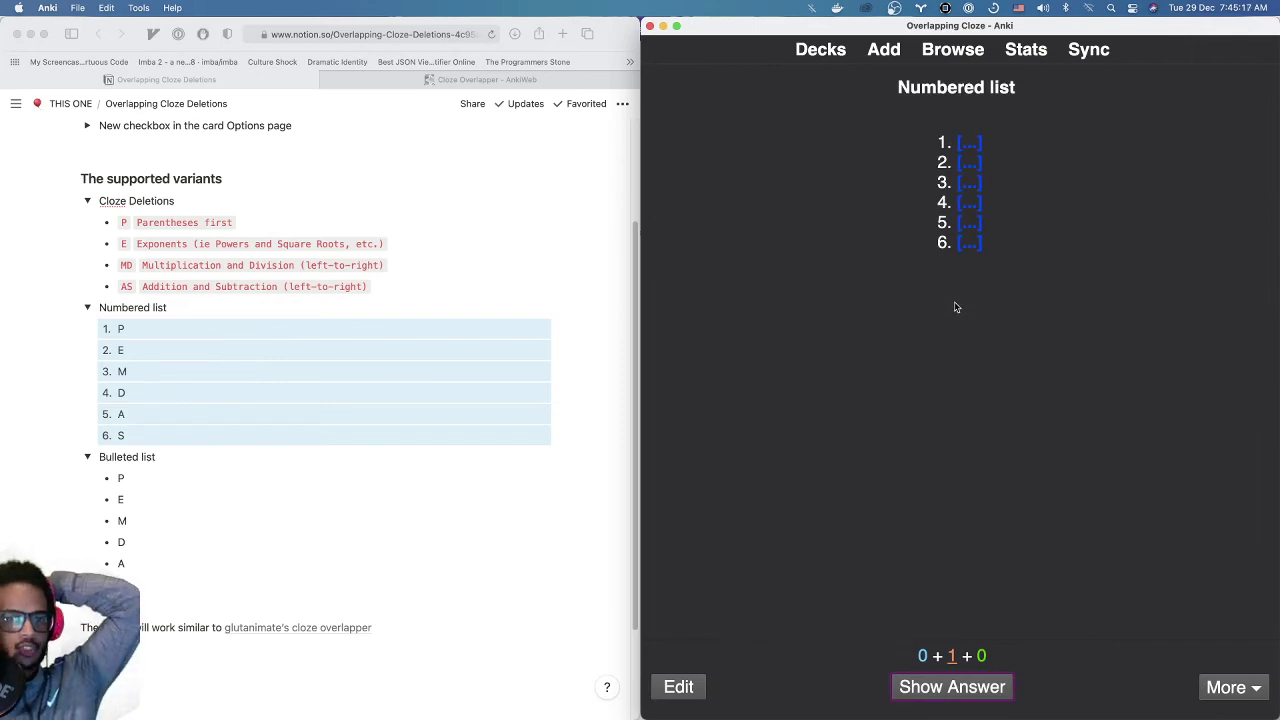
Switch to the Cloze Overlapper page on AnkiWeb in Safari and examine its description, demonstration images and reviews
click(517, 79)
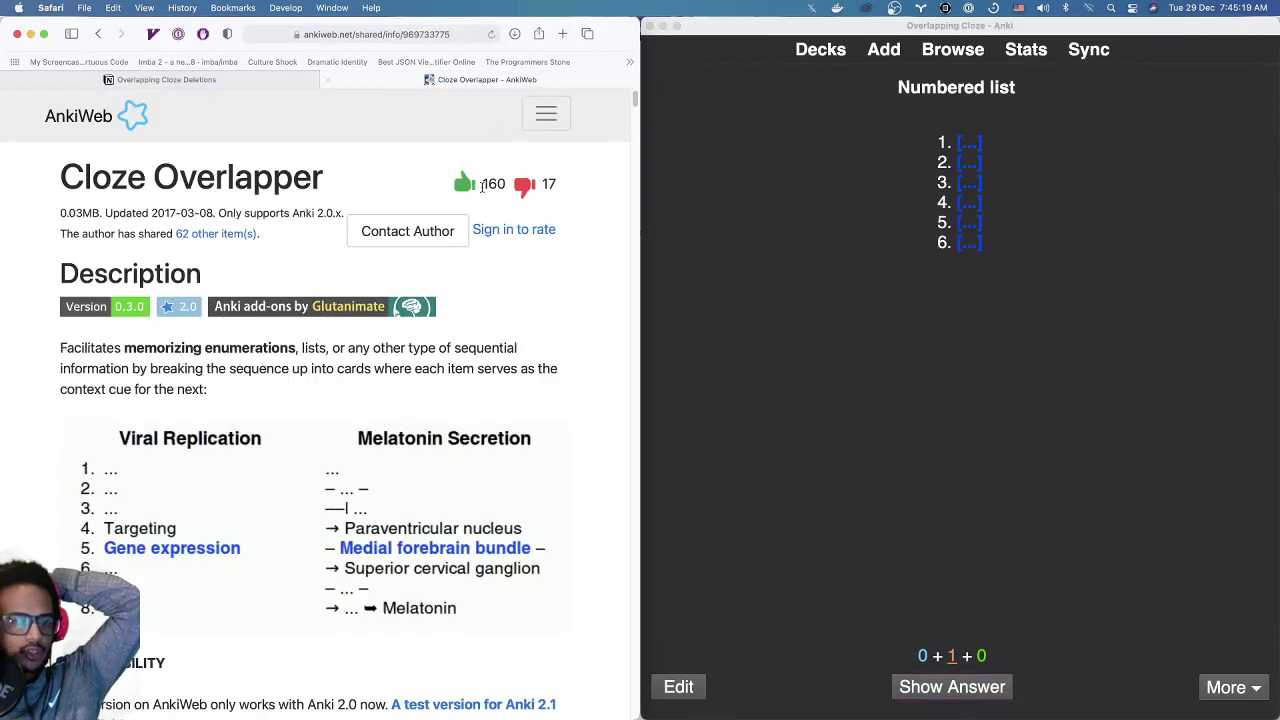
scroll(449, 234, down, 8)
scroll(449, 234, down, 20)
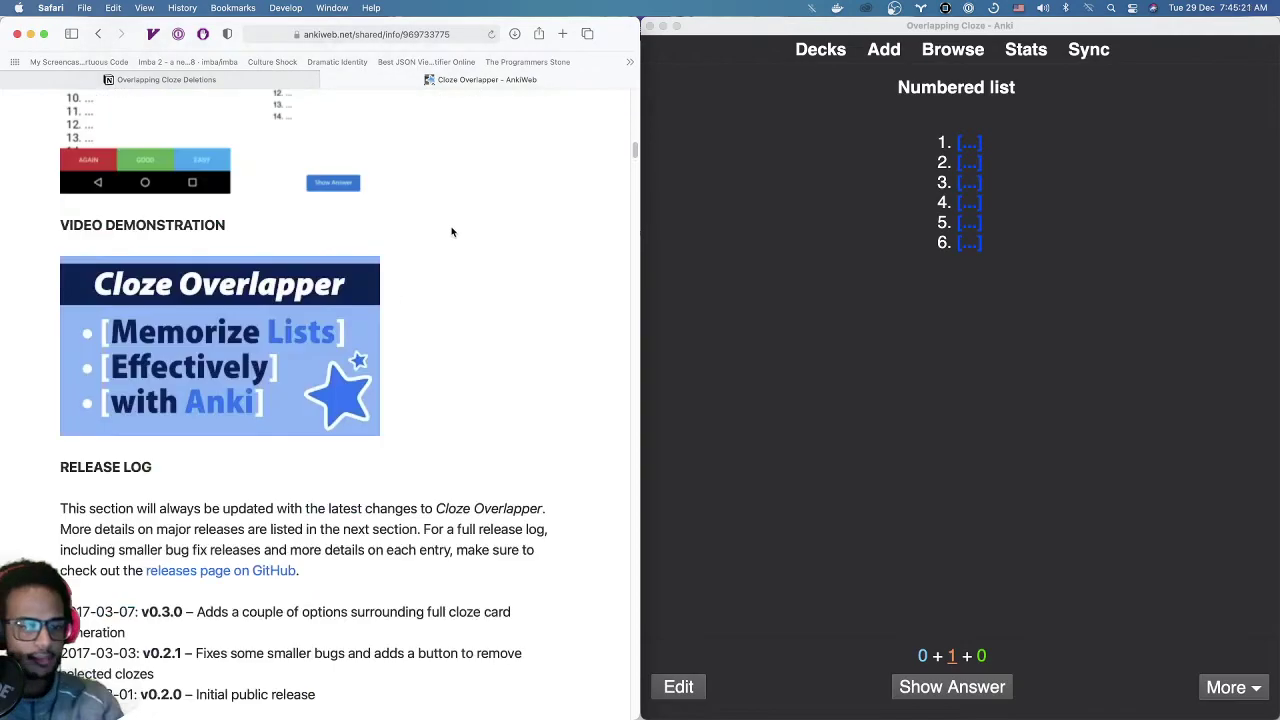
scroll(451, 228, down, 20)
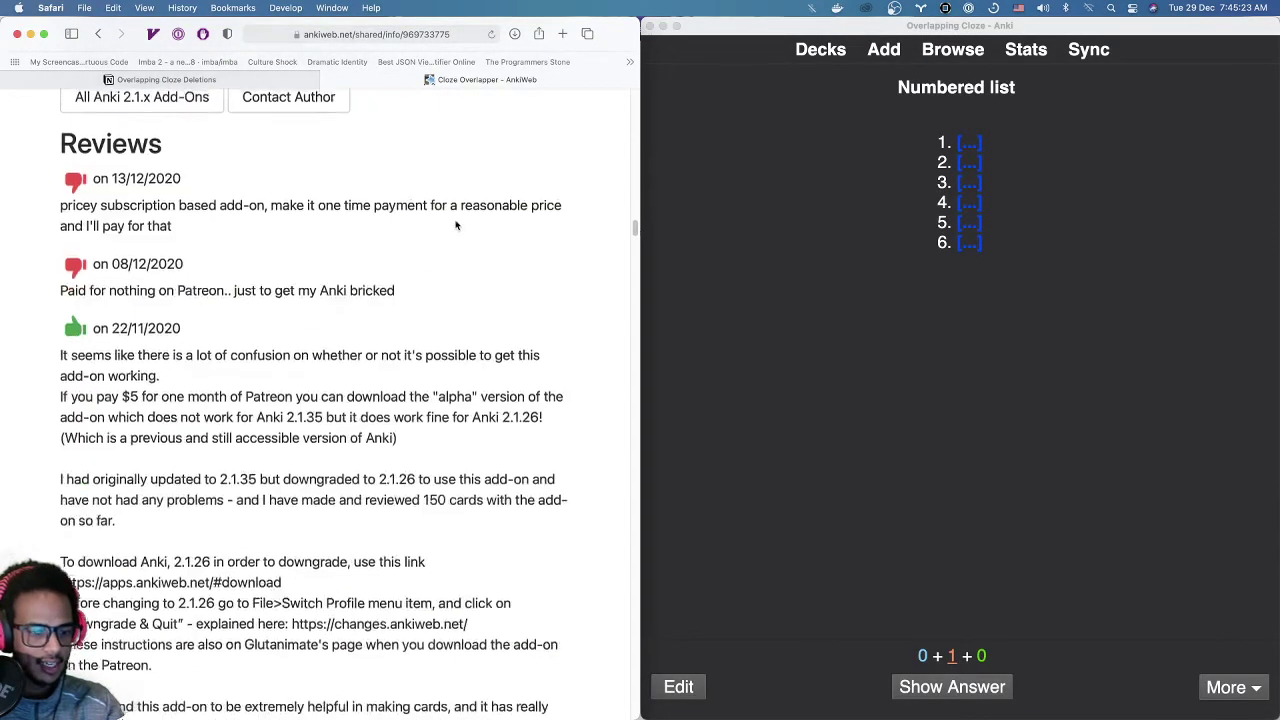
scroll(458, 224, up, 15)
scroll(458, 224, up, 20)
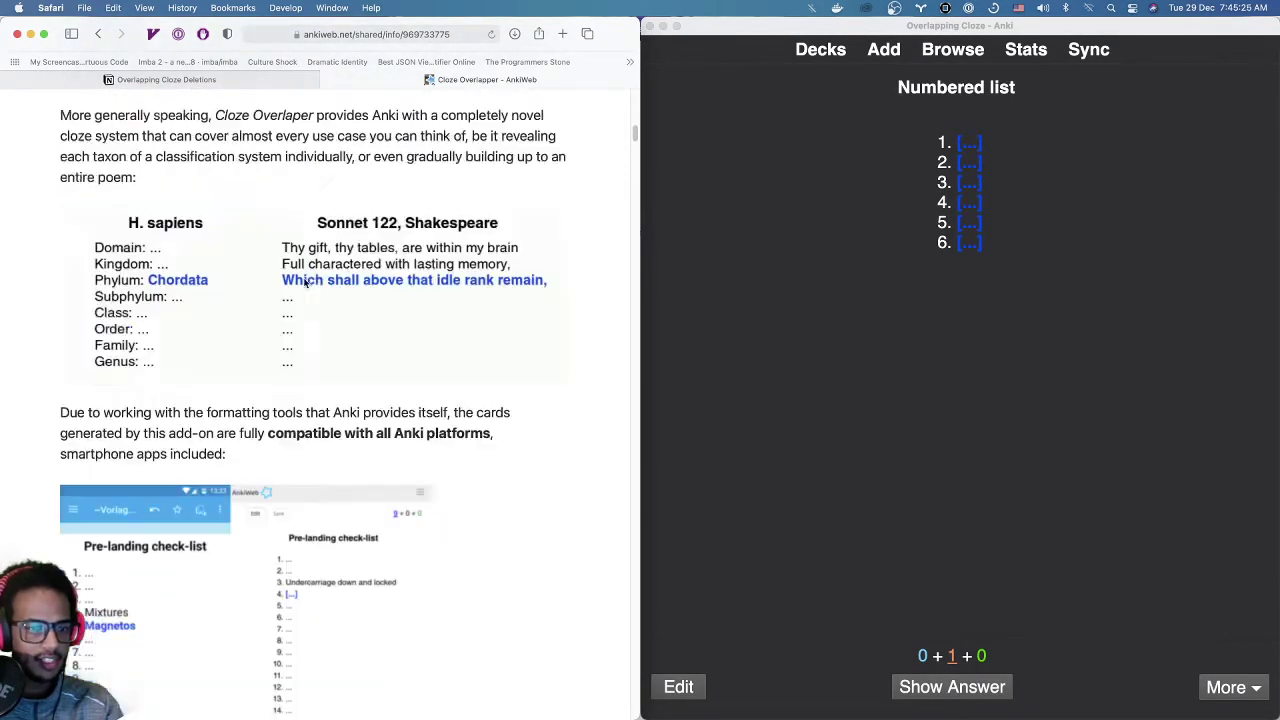
scroll(306, 281, up, 5)
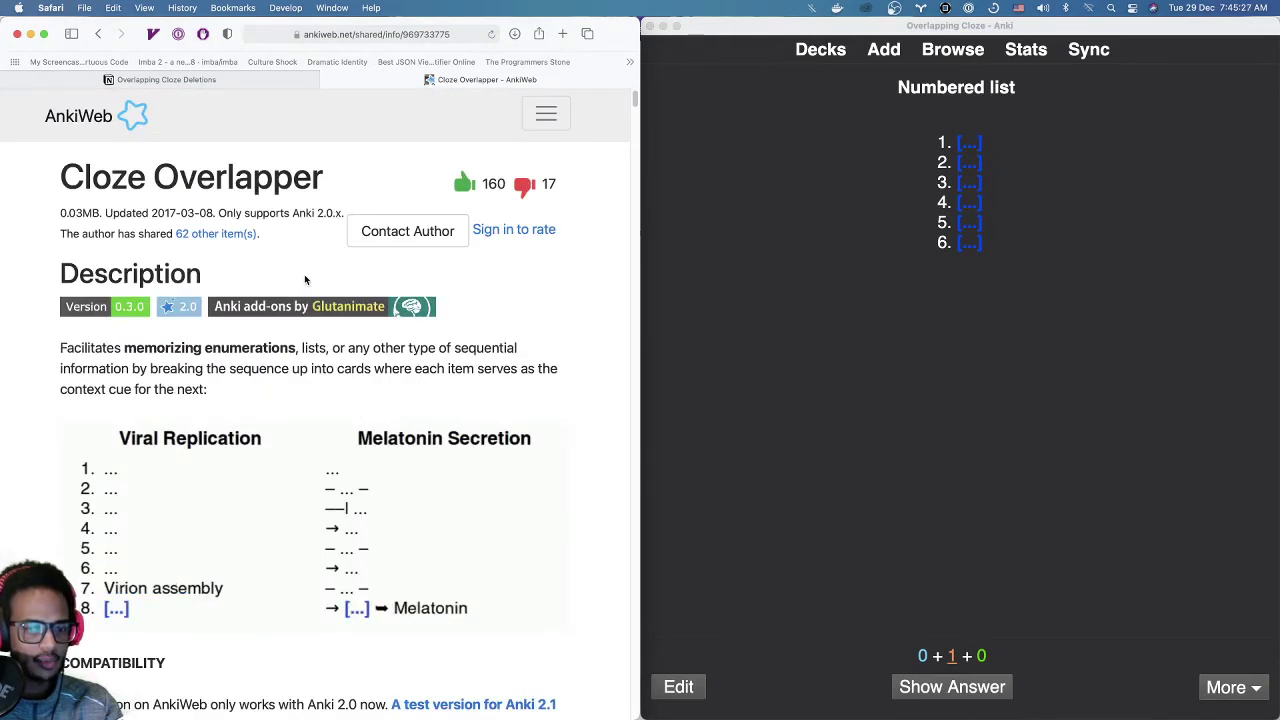
Switch to Anki, open the Cloze Overlapper options to examine the cloze generation settings, and bring the Notion page back up in Safari
click(682, 173)
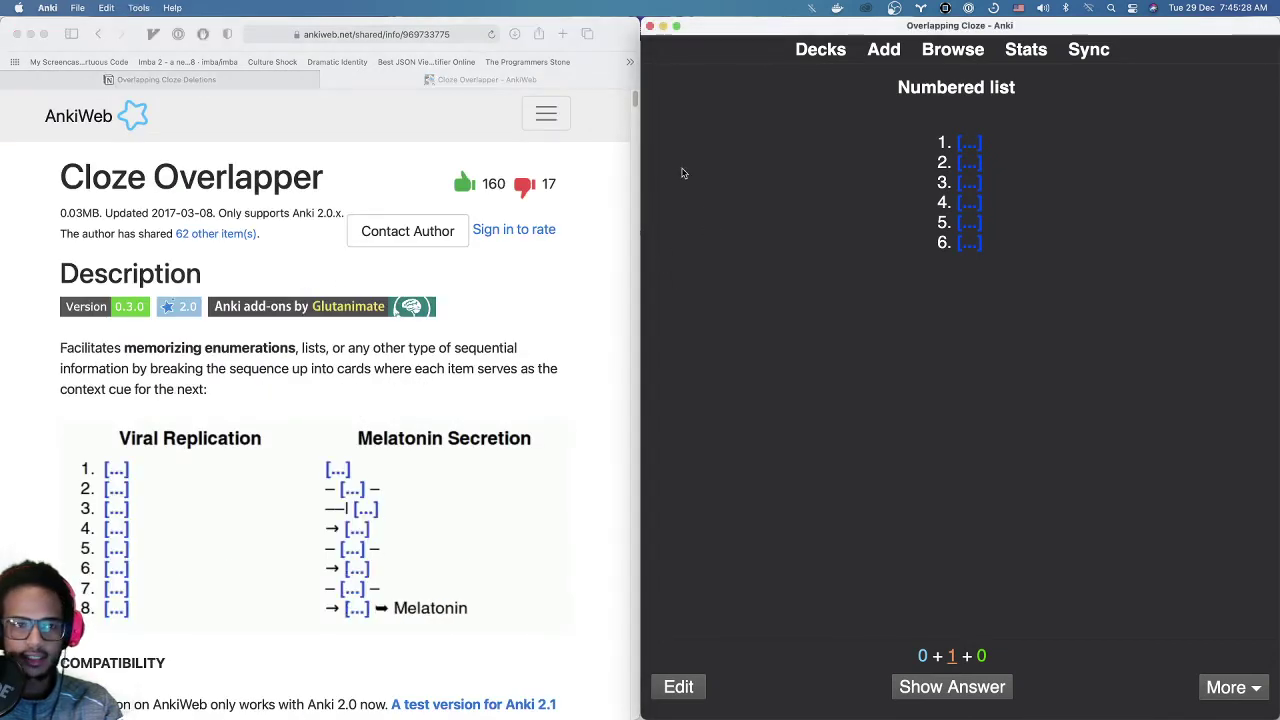
click(139, 7)
click(263, 178)
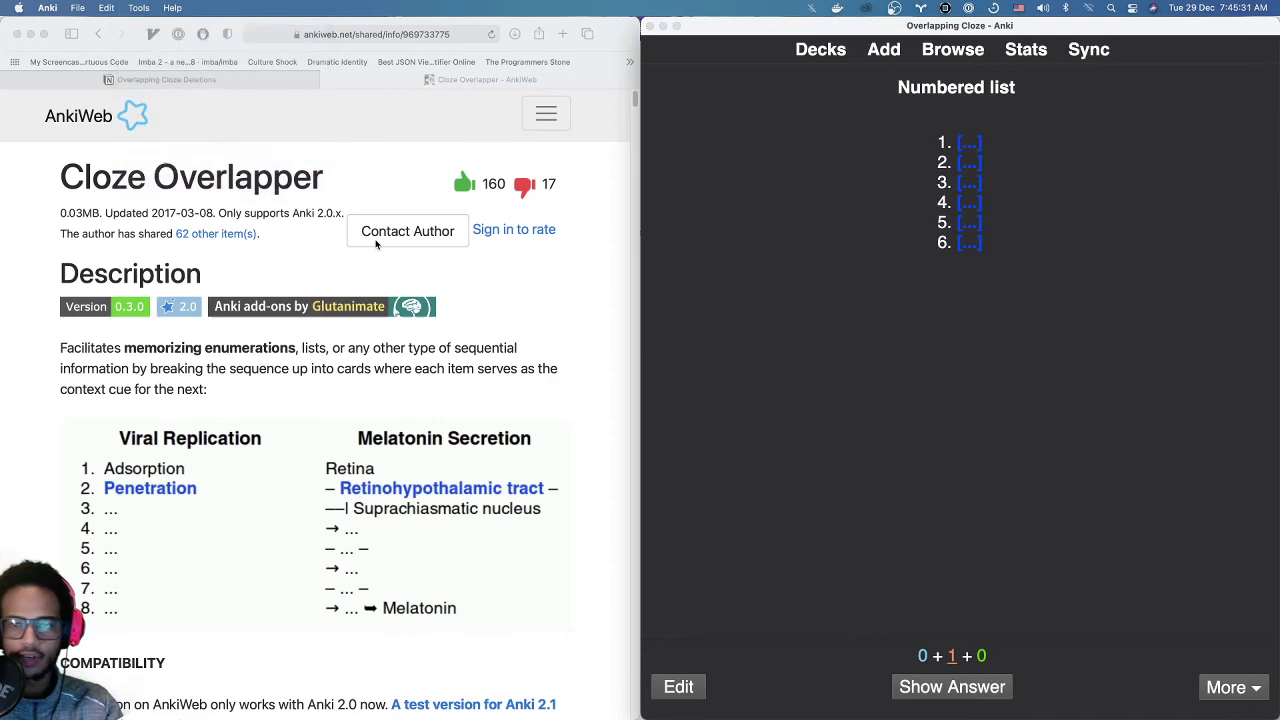
drag(912, 186, 857, 170)
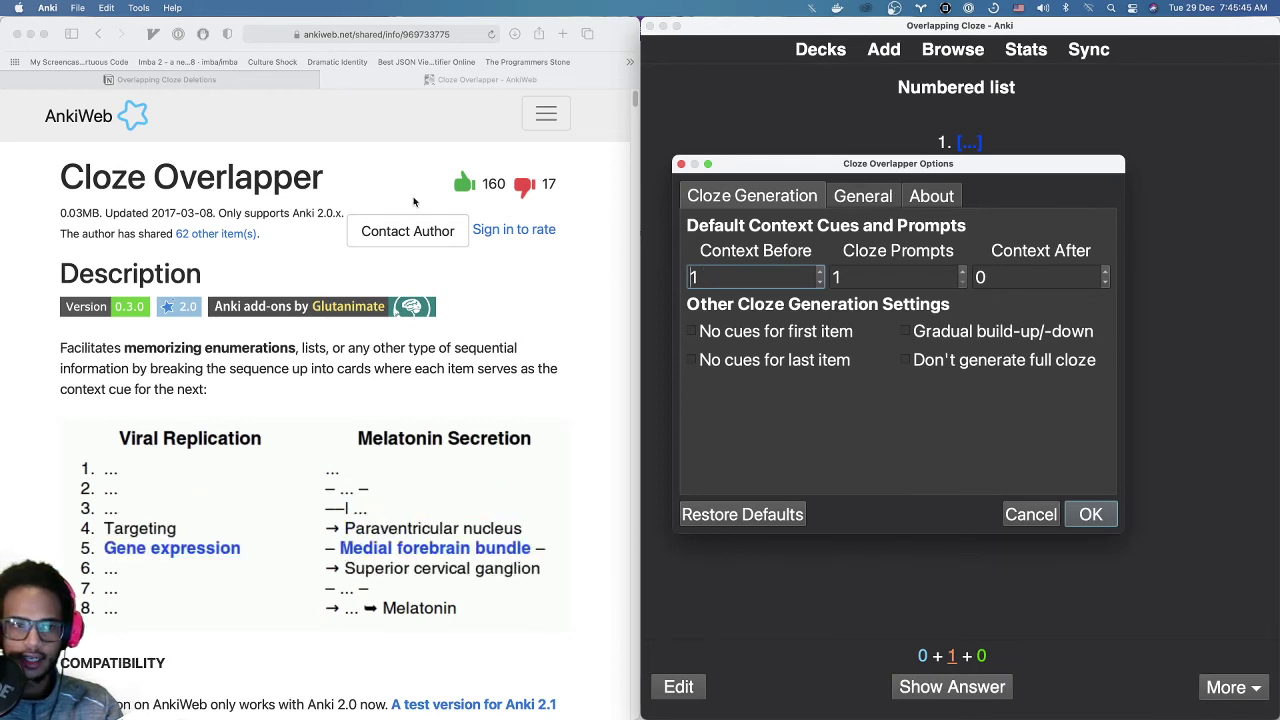
click(219, 80)
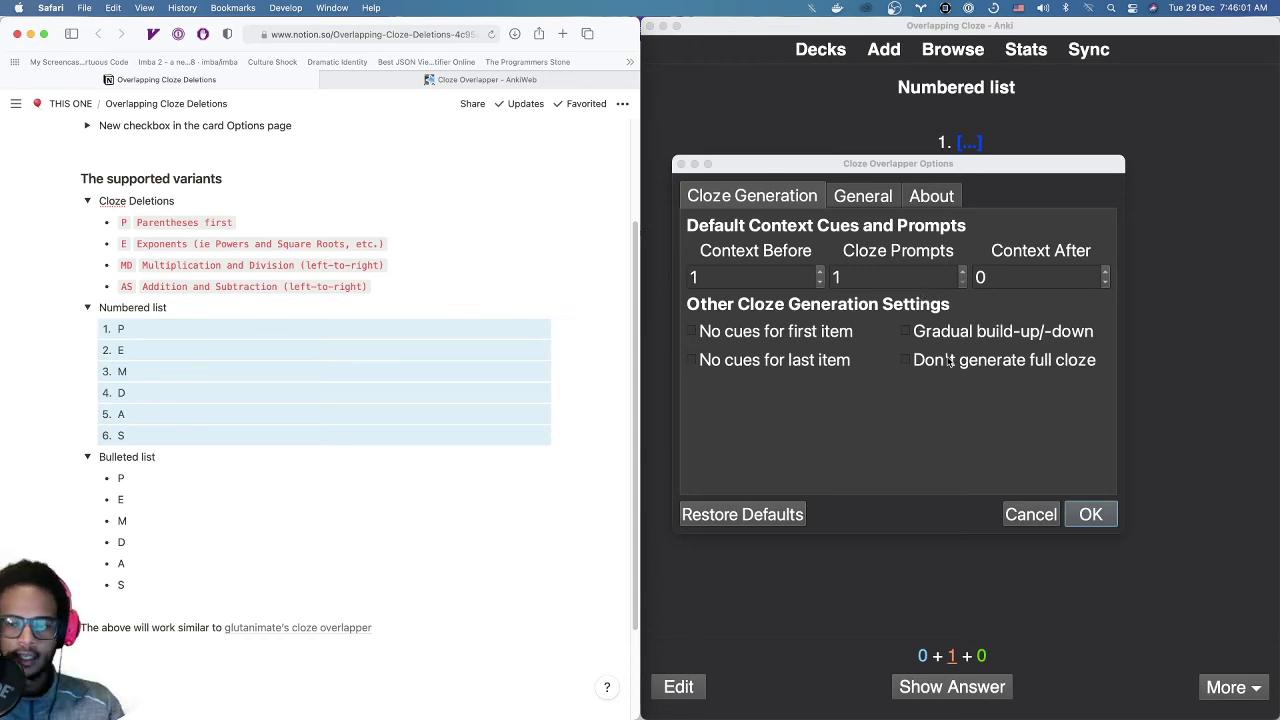
Try to accept the Cloze Overlapper options, enlarge the error window to read its debug info, and close it
click(1088, 518)
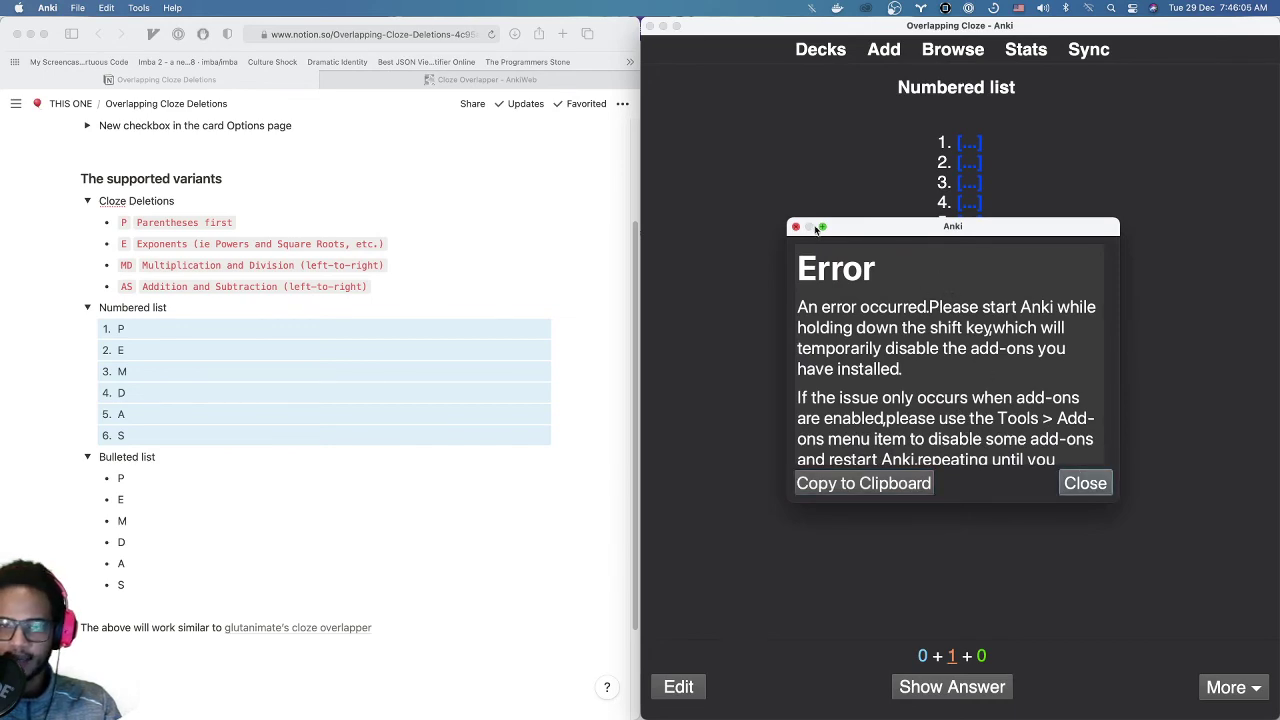
drag(788, 218, 663, 166)
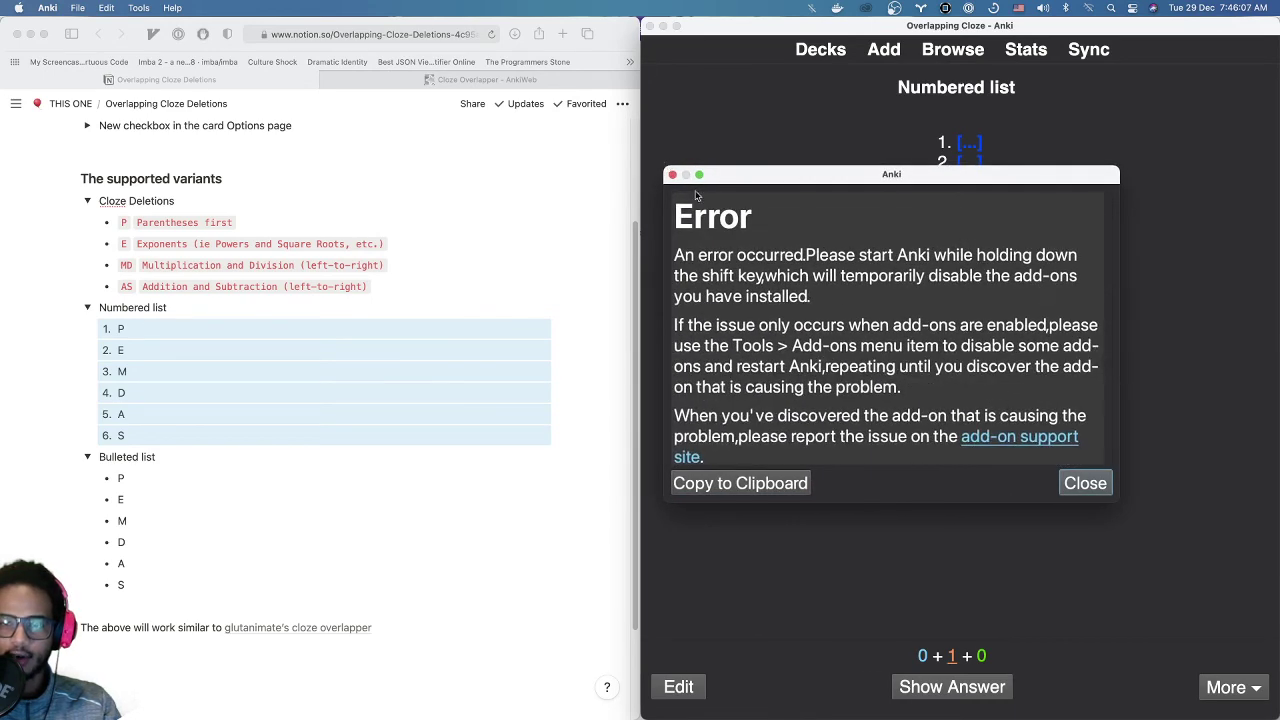
drag(1116, 503, 1195, 578)
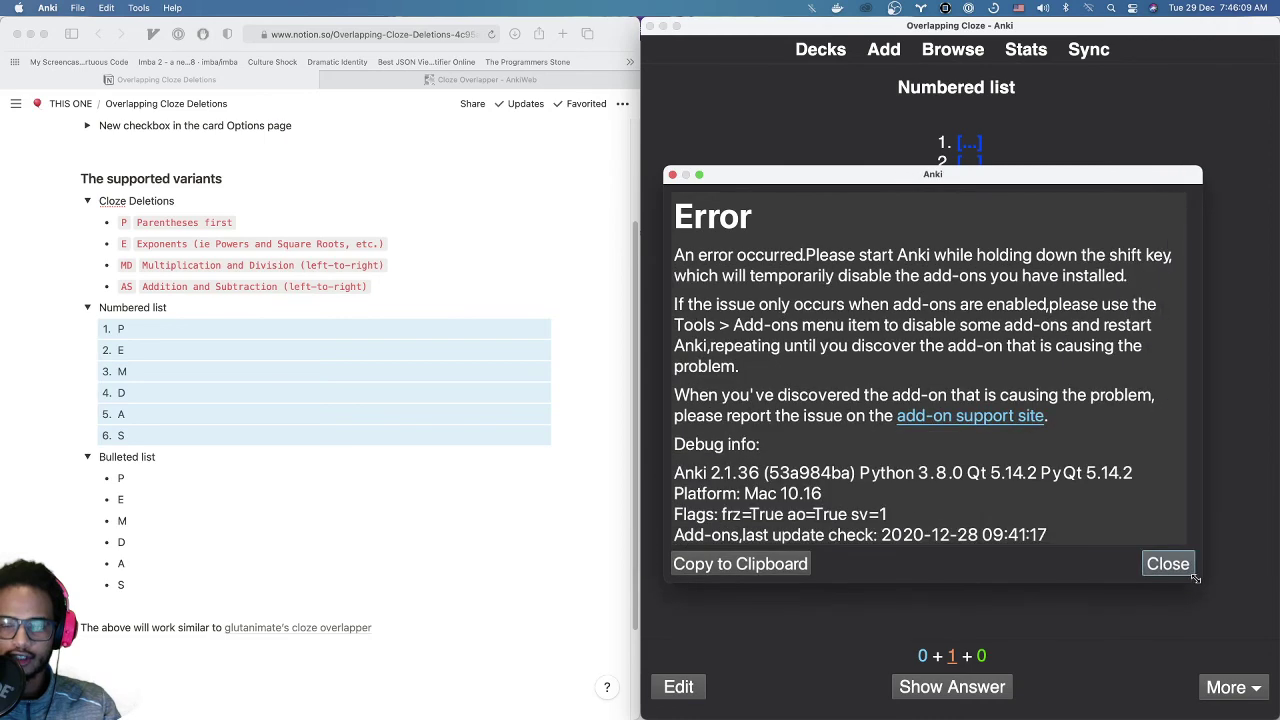
scroll(813, 497, down, 6)
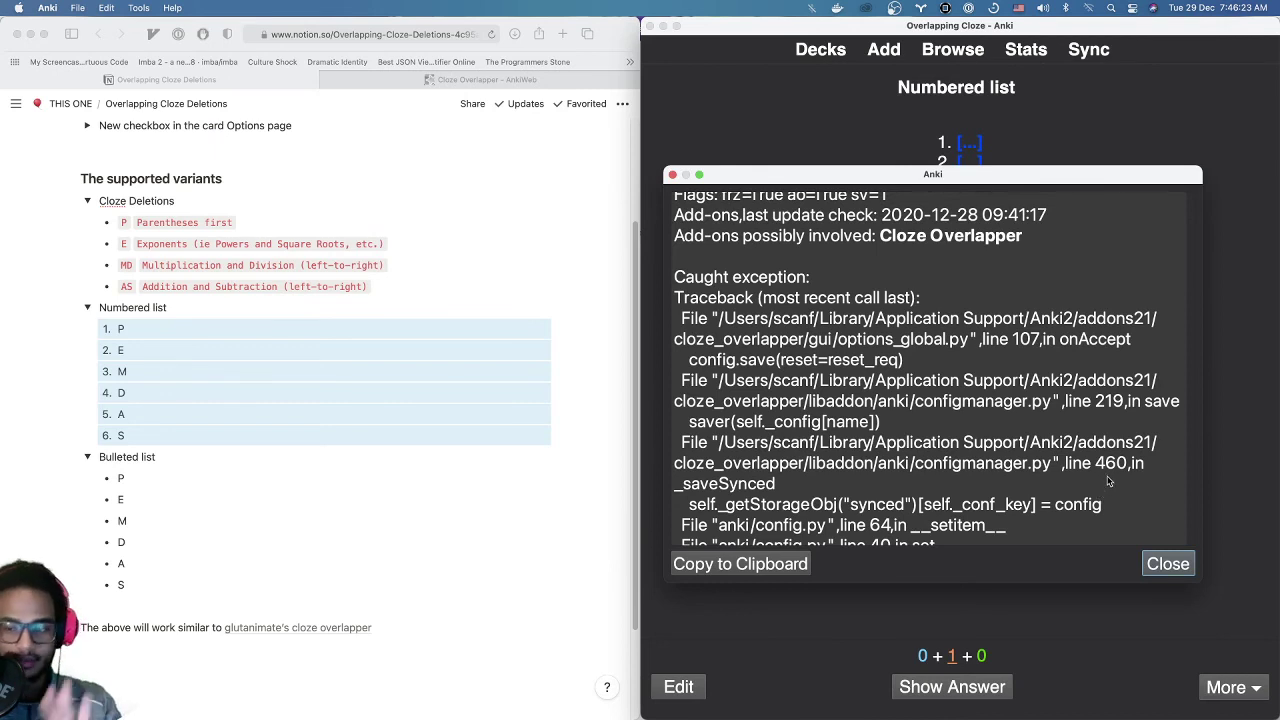
click(1178, 563)
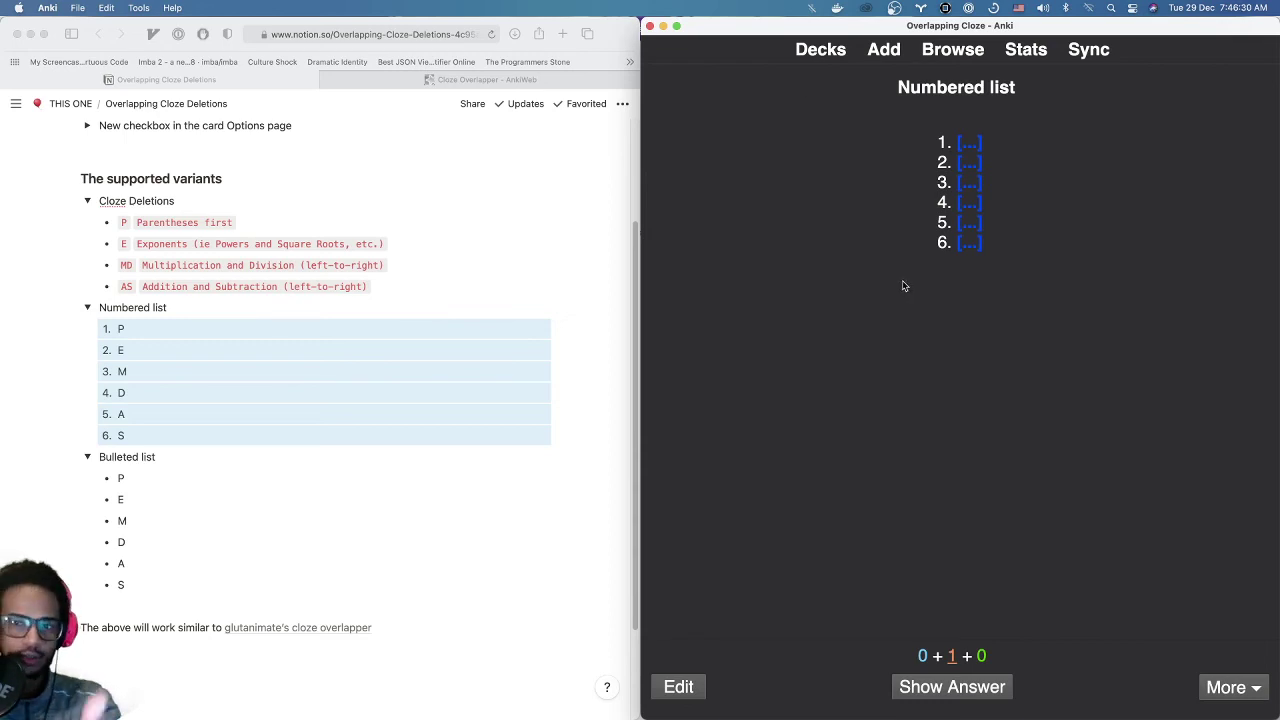
Finish the last fully clozed Numbered list card and start studying the Bulleted list subdeck
key(space)
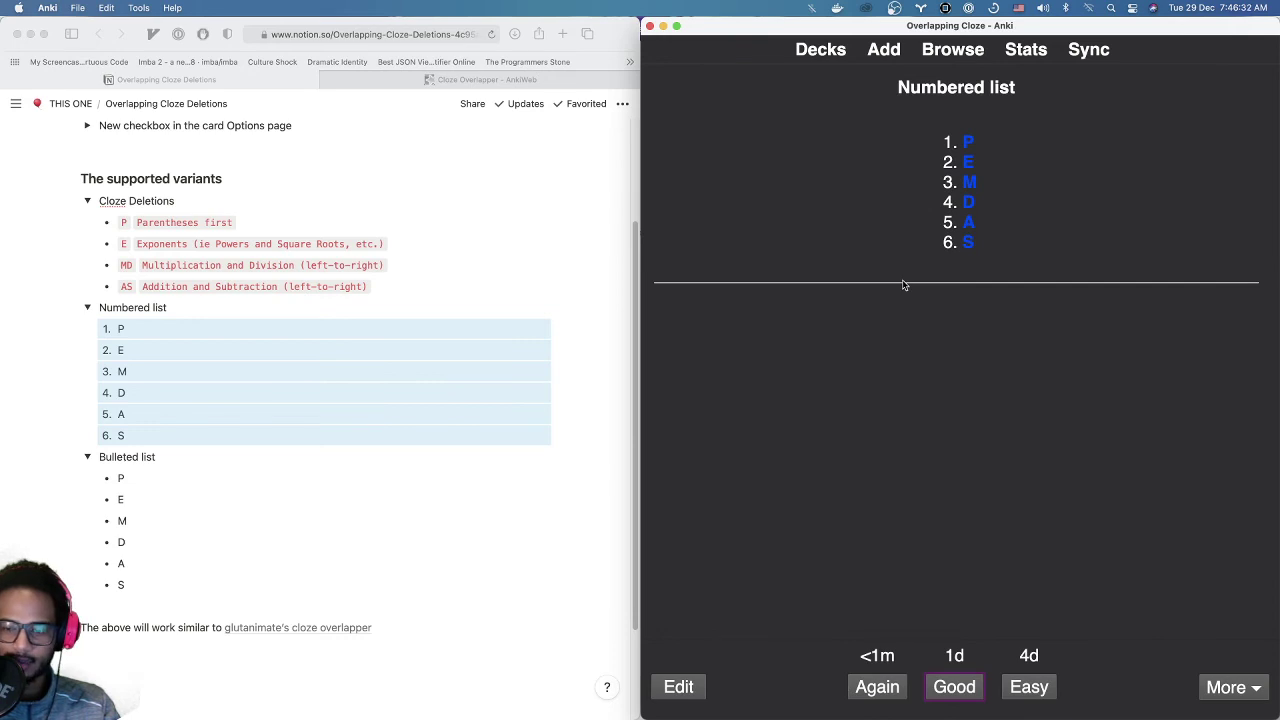
key(d)
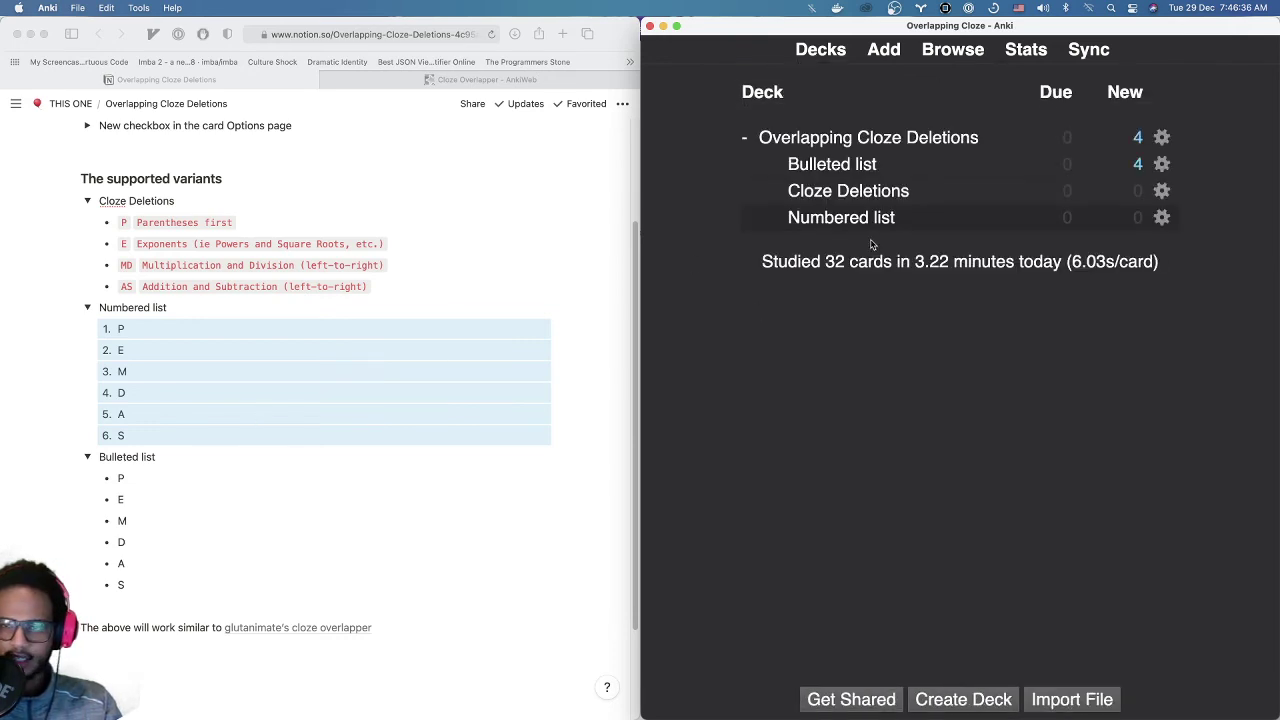
click(842, 167)
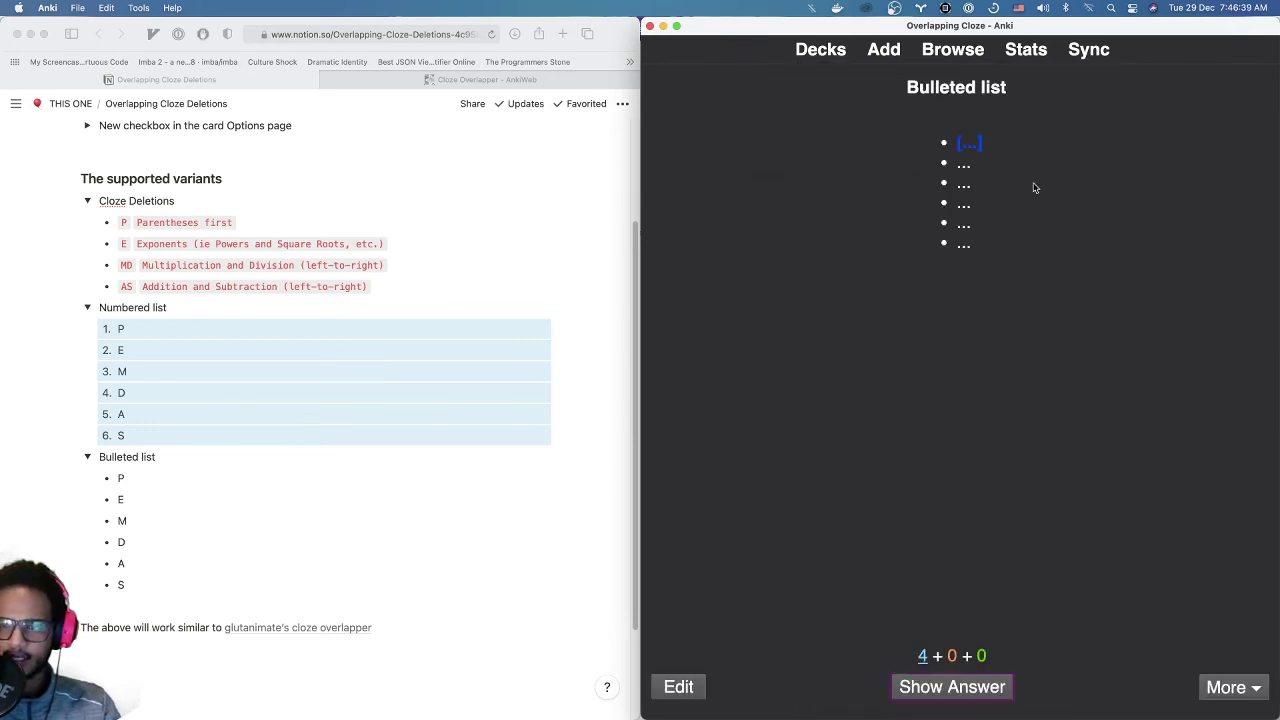
Switch to the Notion page, examine the Bulleted list variant and its items, and return to Anki
click(274, 469)
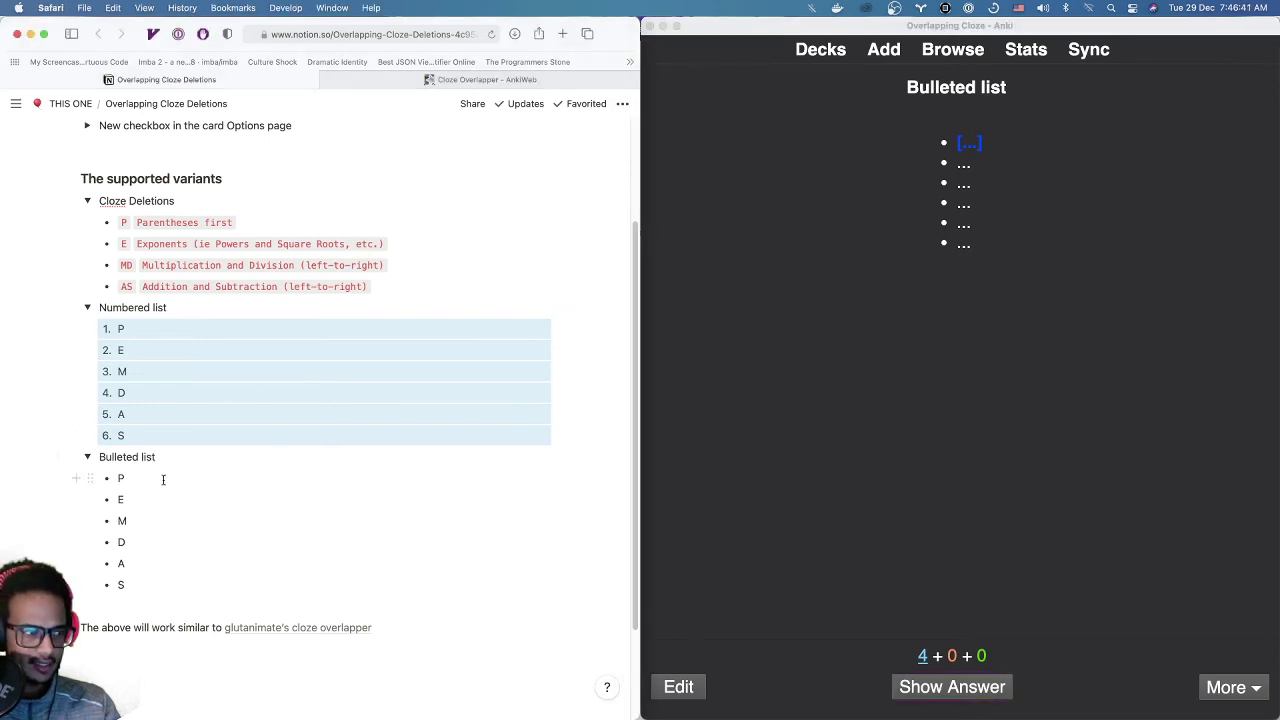
scroll(163, 480, down, 2)
click(124, 366)
click(1064, 283)
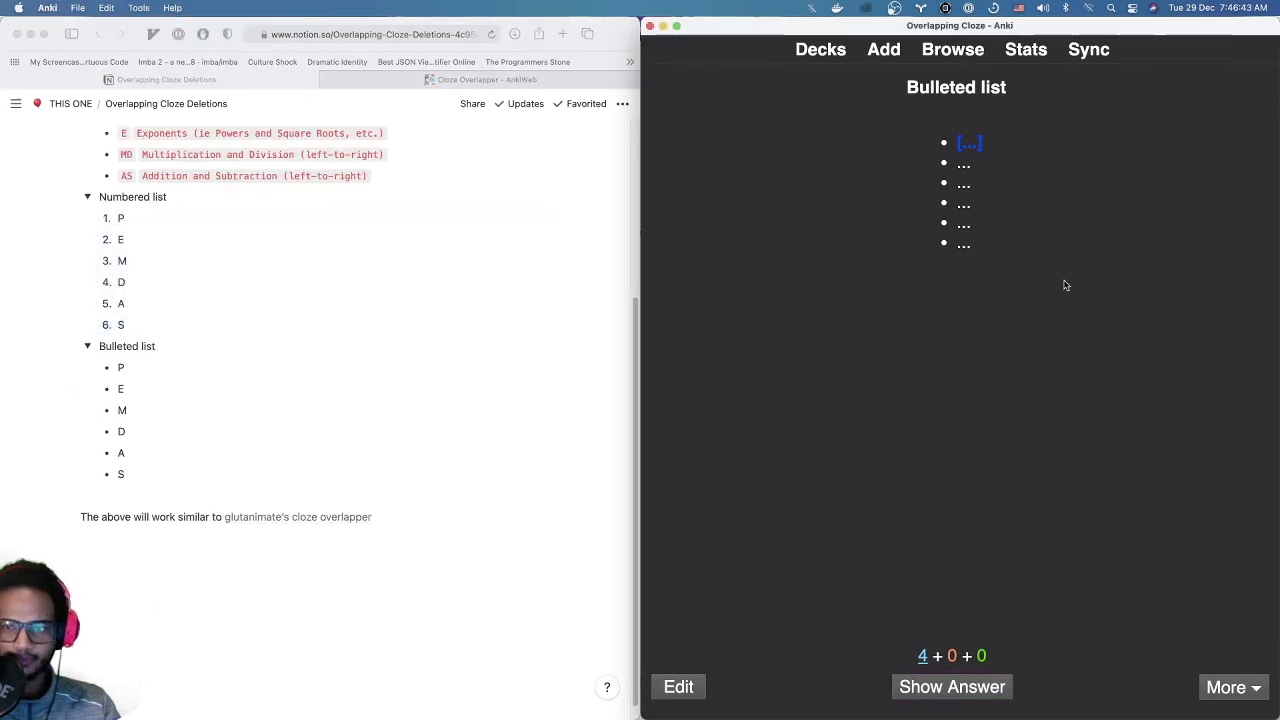
Study the four new Bulleted list cards for items P, E, M and D, rating each one Good
key(space)
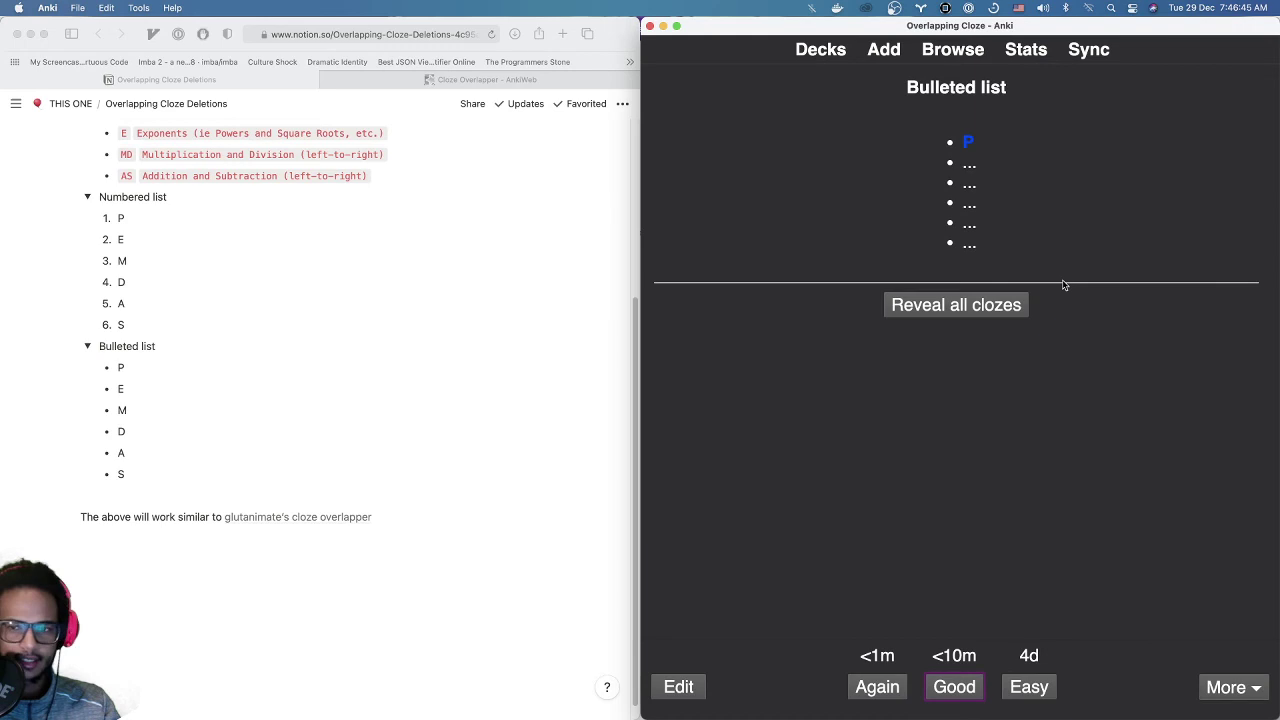
key(space)
key(space)
key(space)
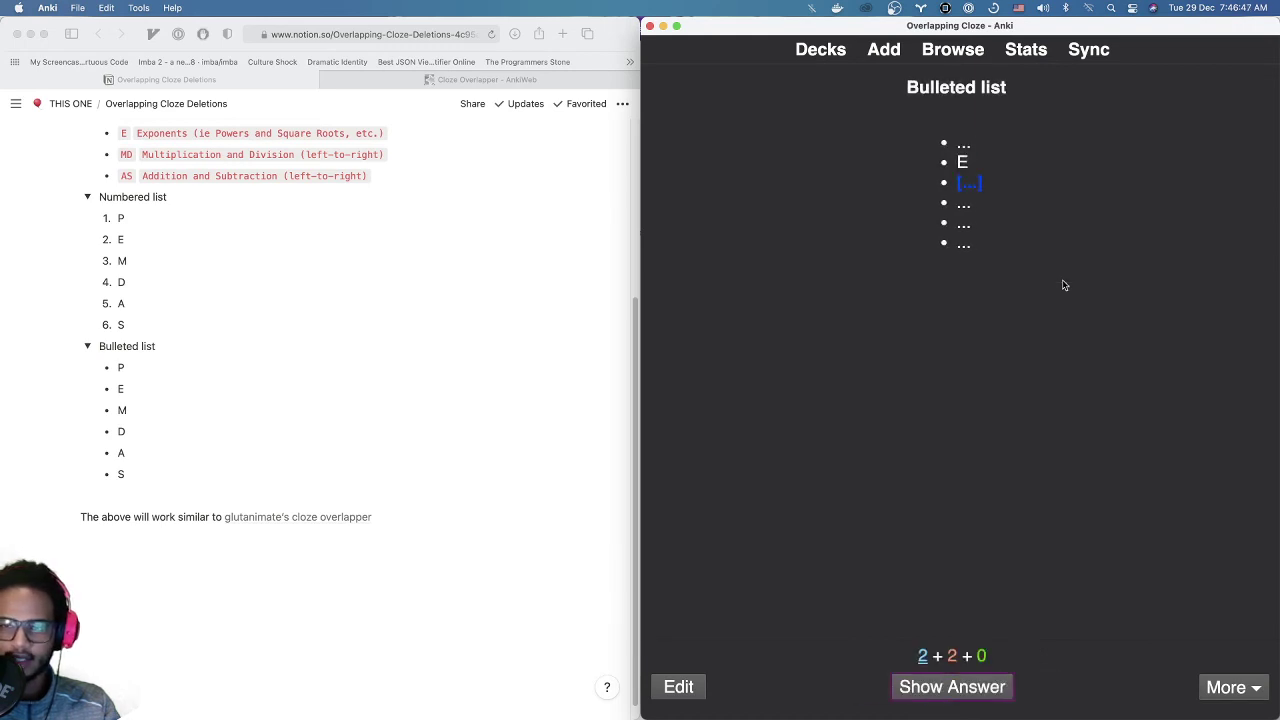
key(space)
key(space)
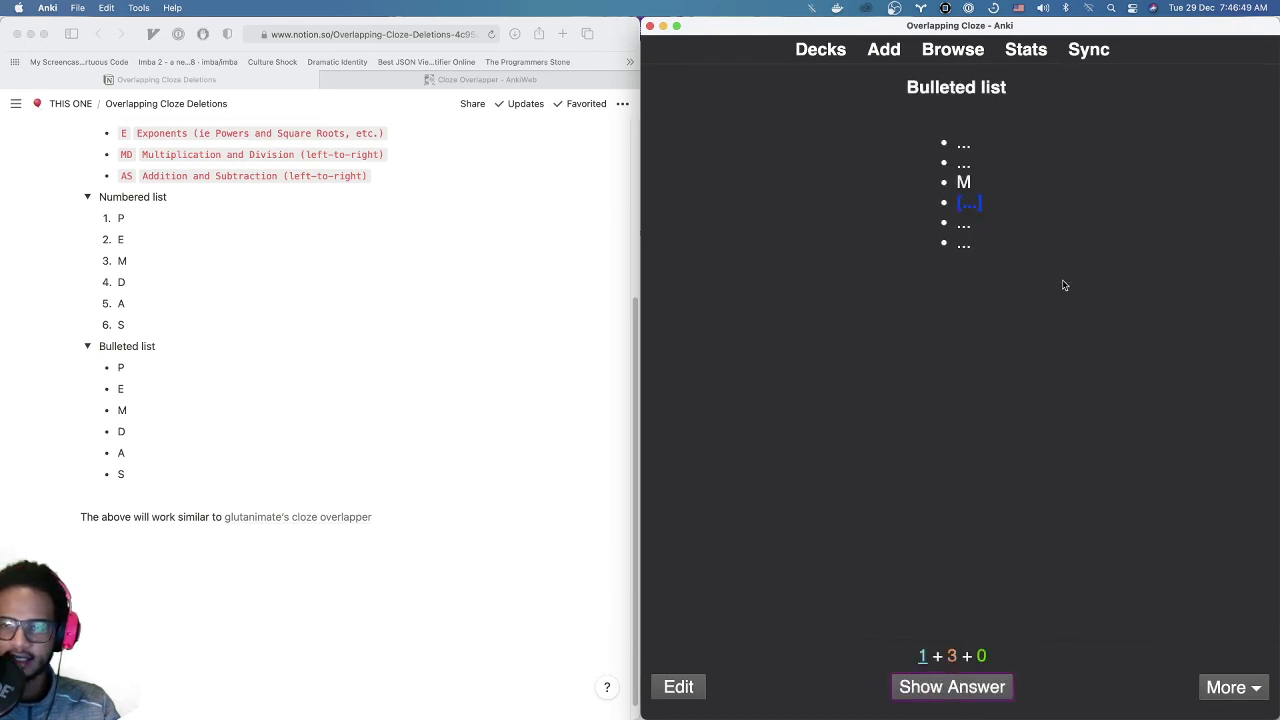
key(space)
key(space)
Repeat the four Bulleted list cards with the Good rating until the deck is finished, and return to the deck list
key(space)
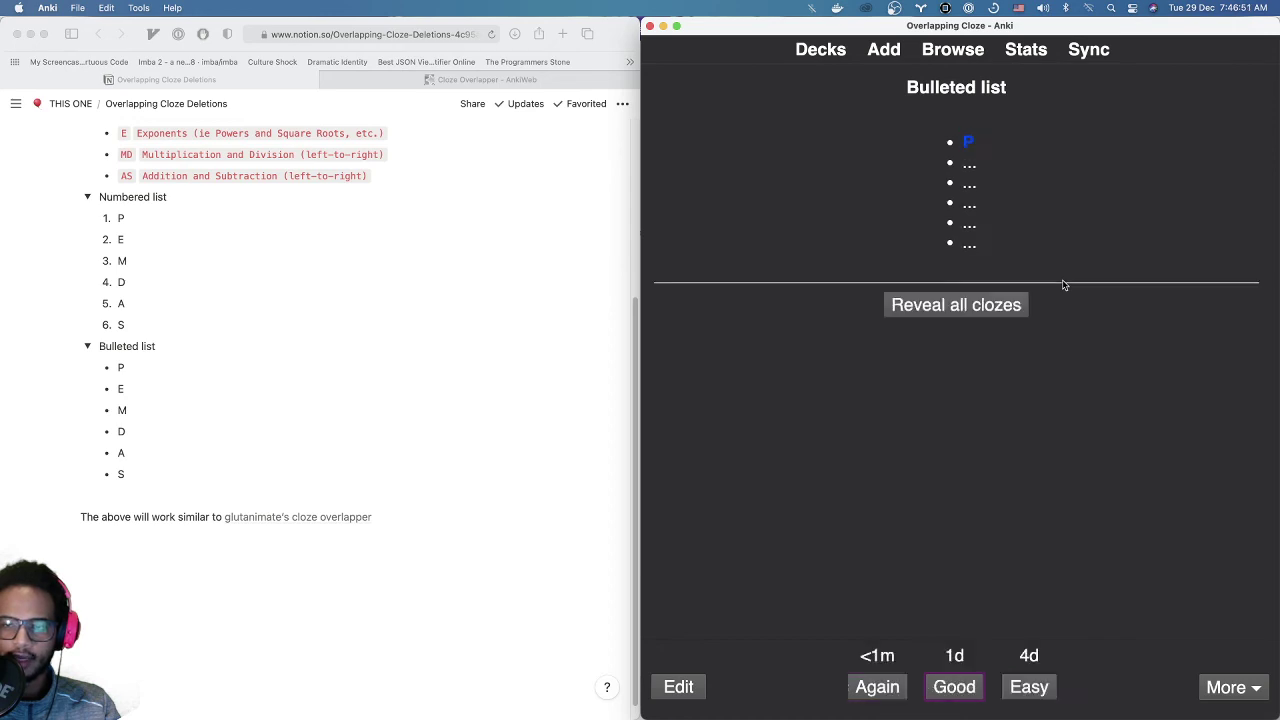
key(space)
key(space)
key(space)
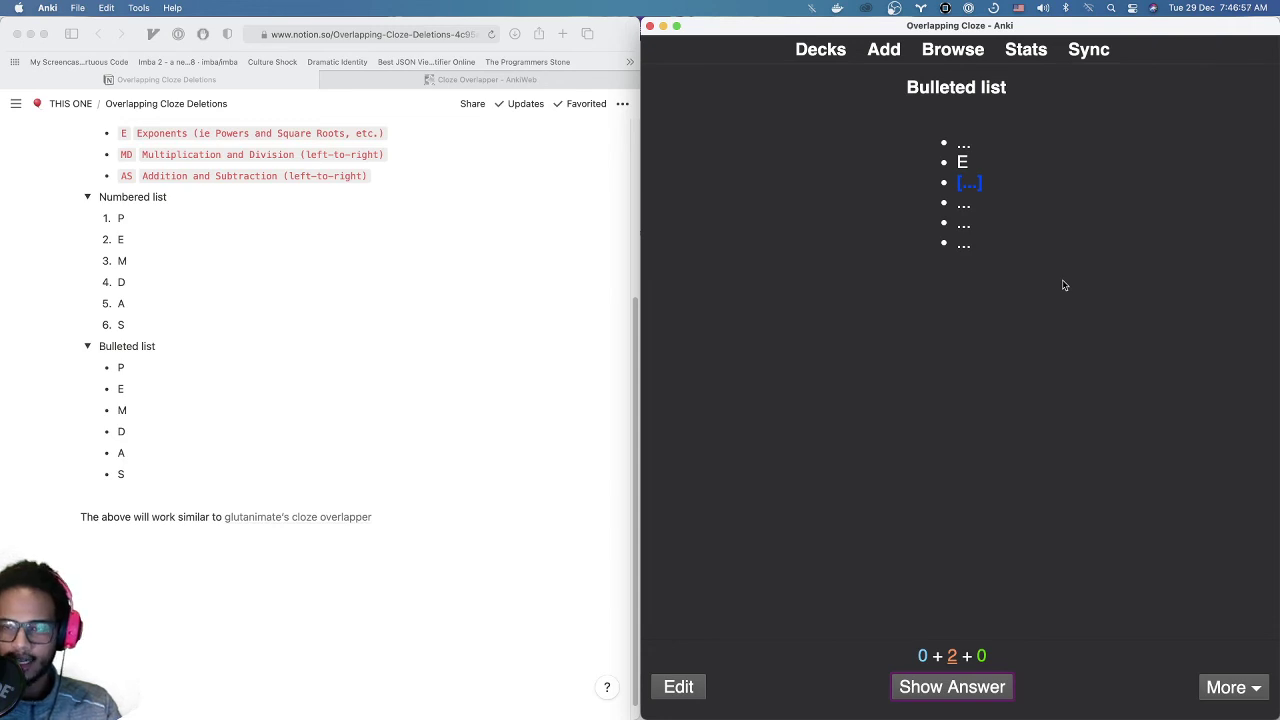
key(space)
key(space)
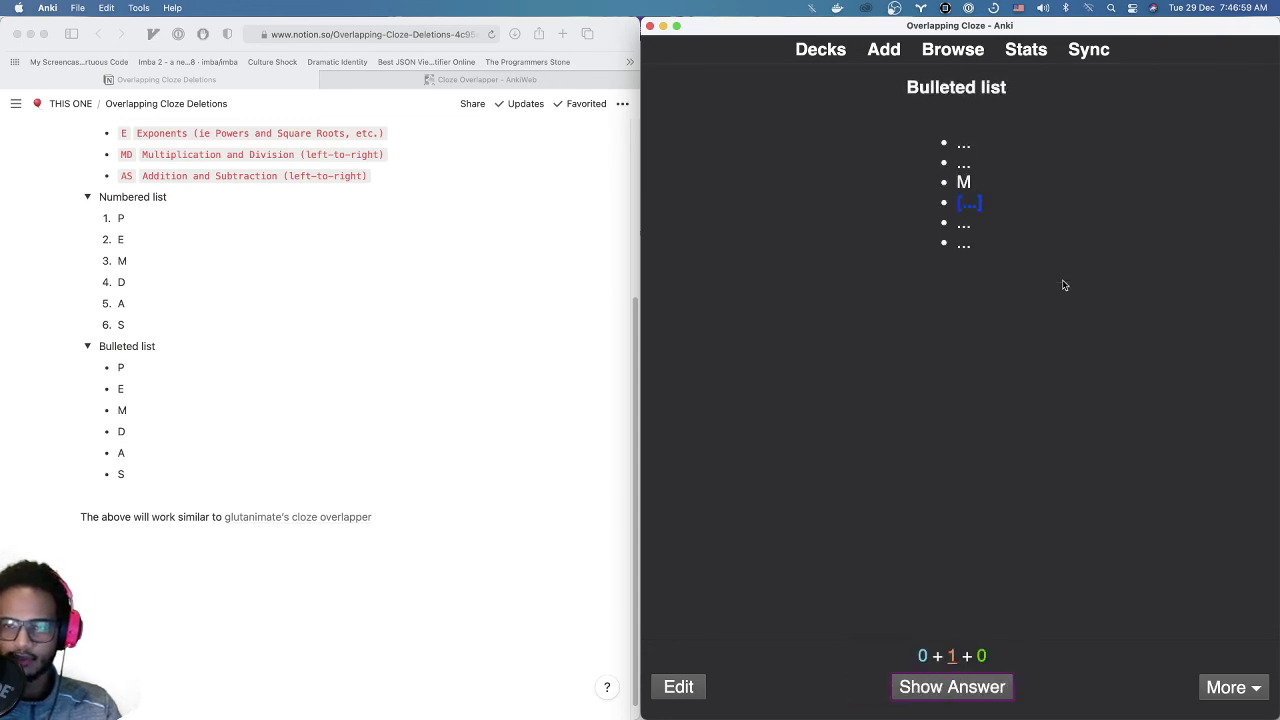
key(space)
key(space)
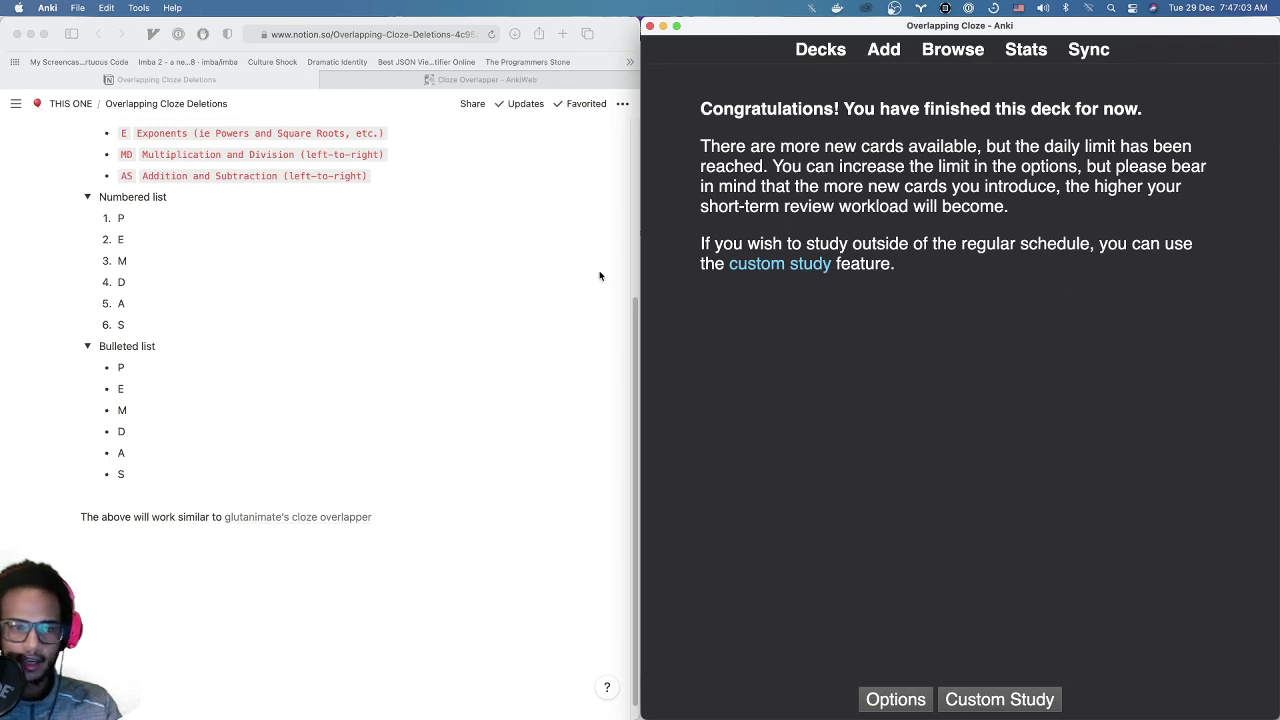
click(821, 52)
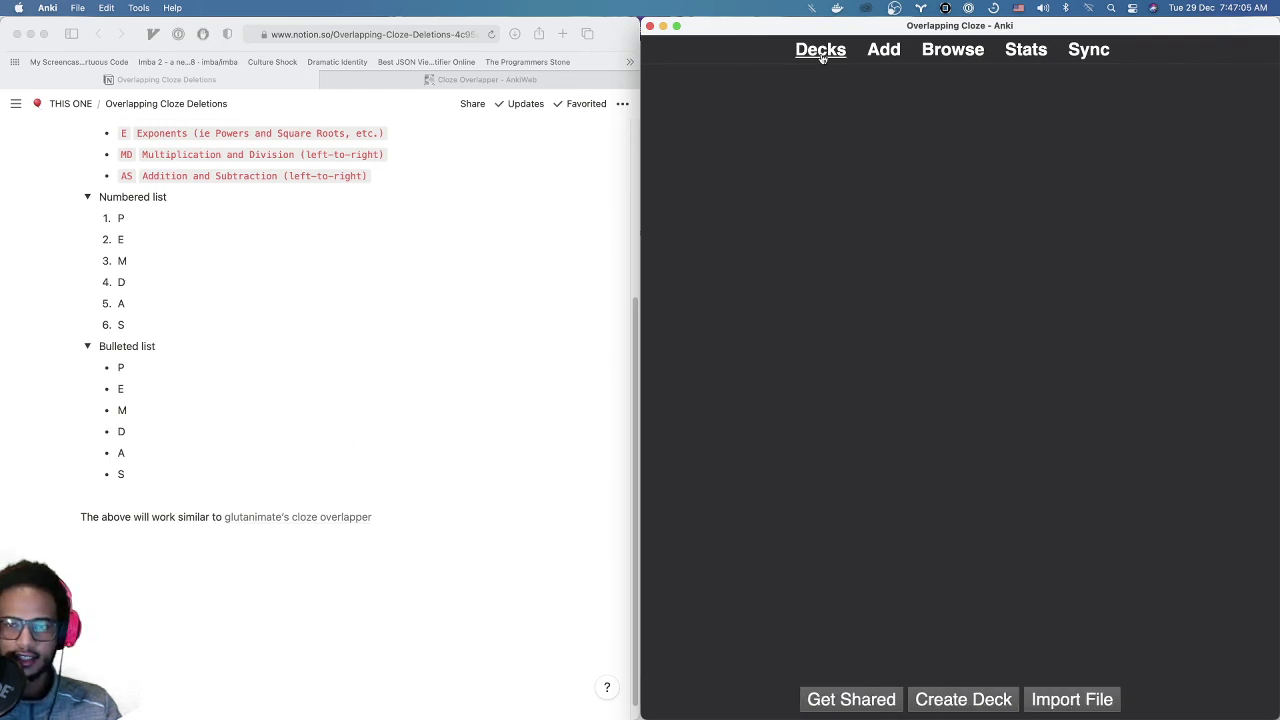